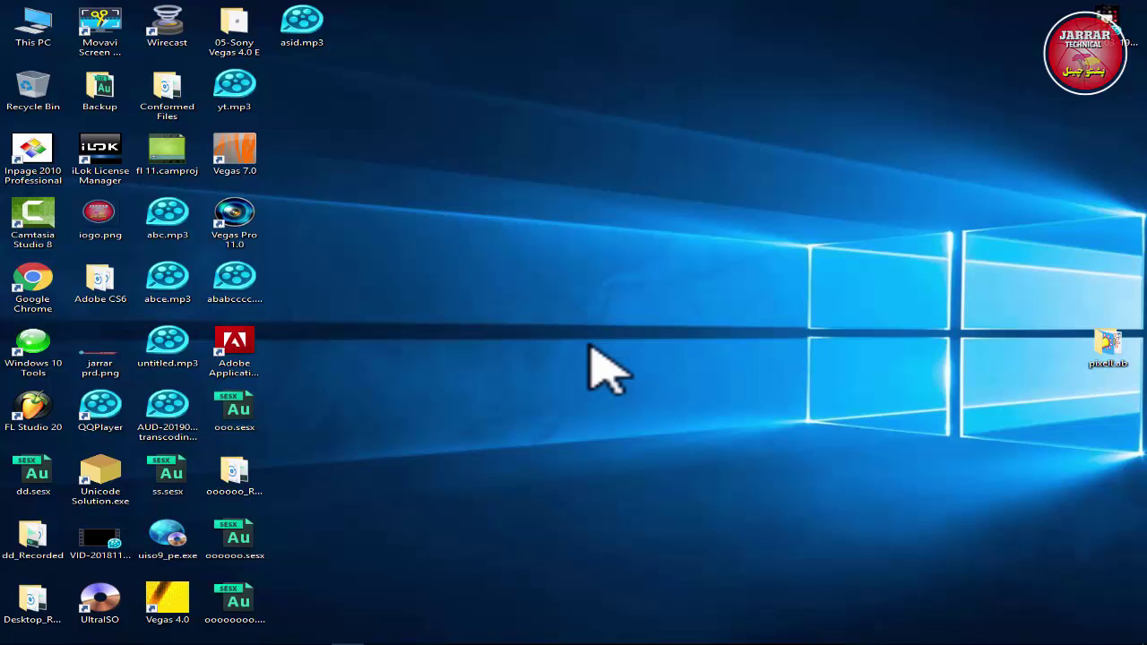
- Open the dd.sesx session in Adobe Audition and return the playhead to the start of the timeline
double_click(34, 480)
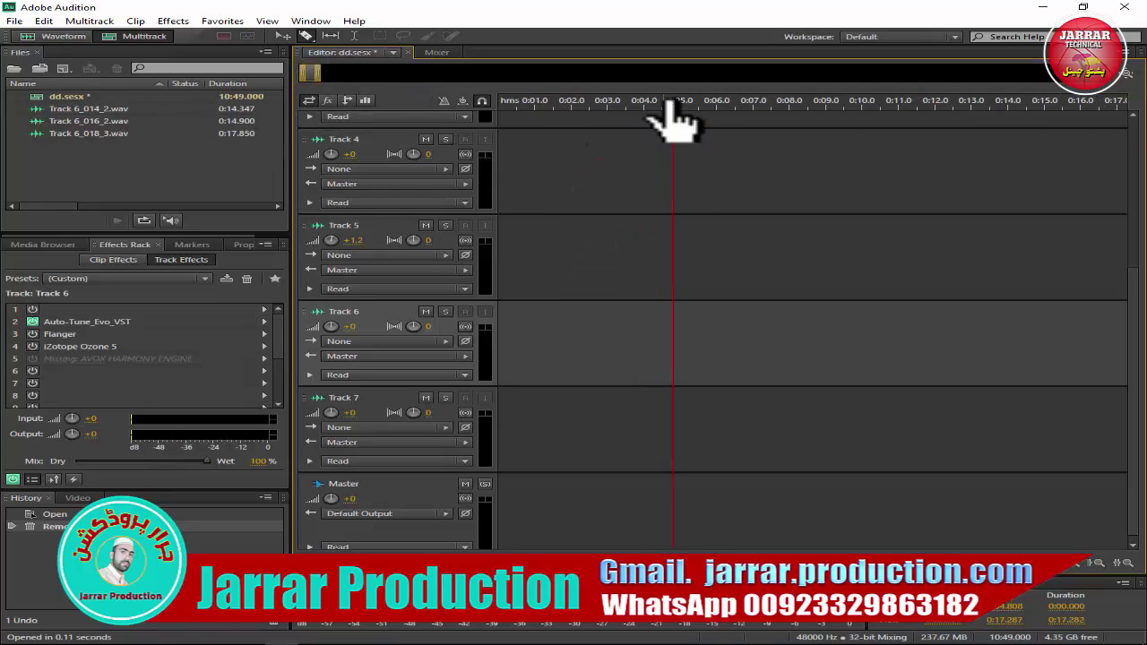
drag(674, 102, 451, 353)
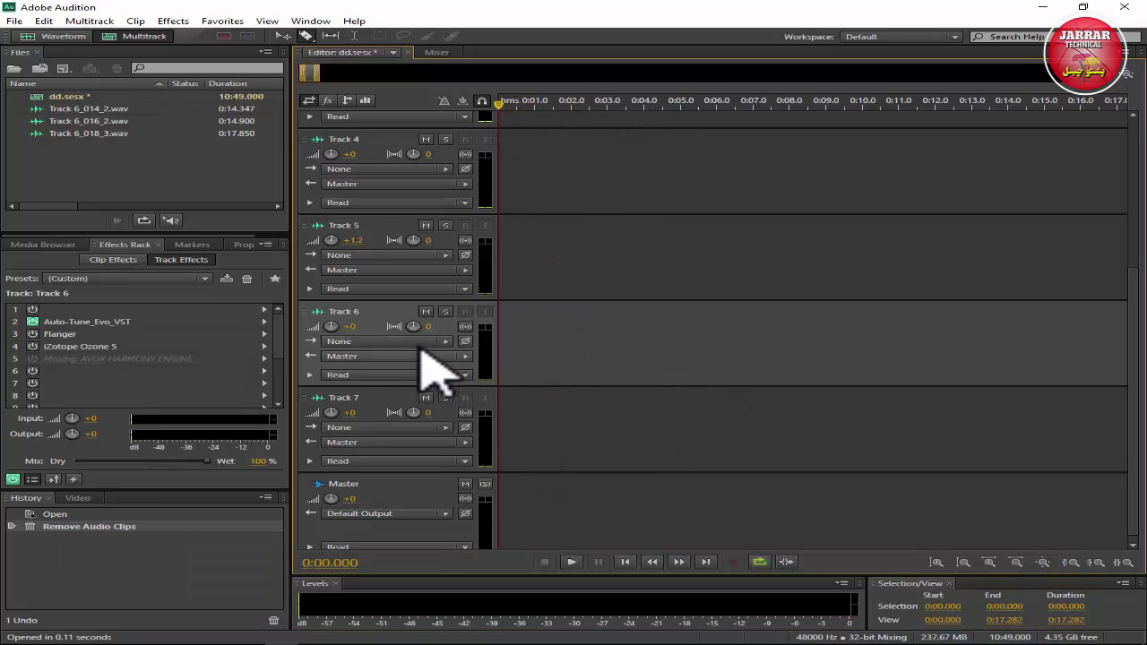
- Set the audio hardware device class to ASIO from Track 6's input options and accept the device change
click(422, 341)
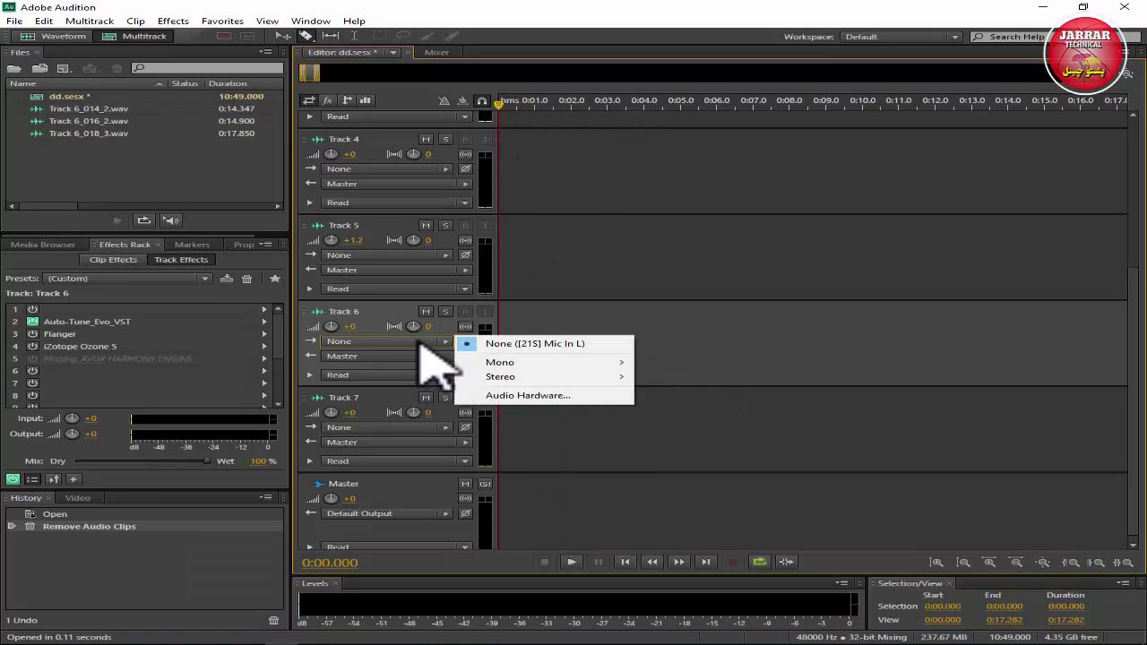
mouse_move(556, 378)
click(538, 396)
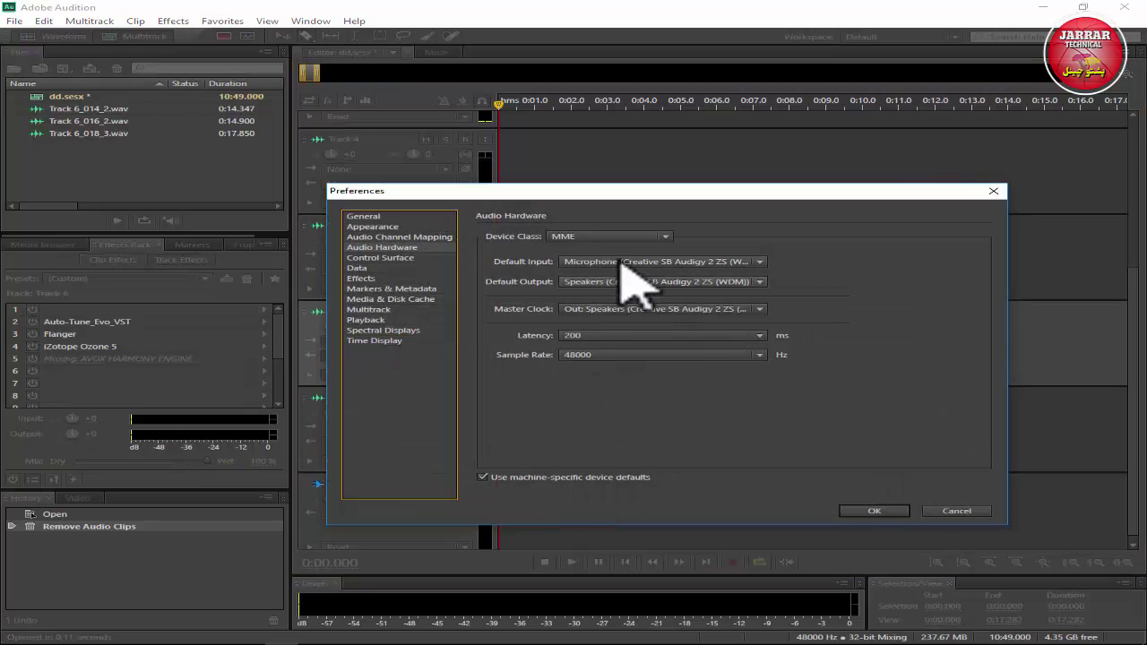
click(591, 237)
click(583, 251)
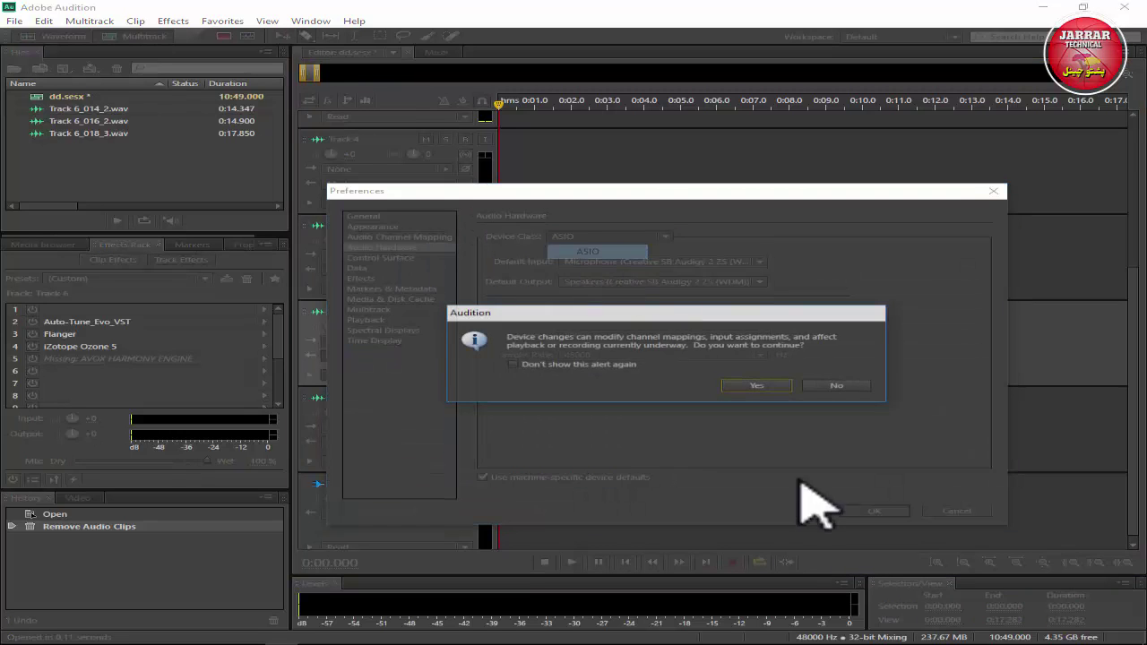
click(755, 384)
click(874, 511)
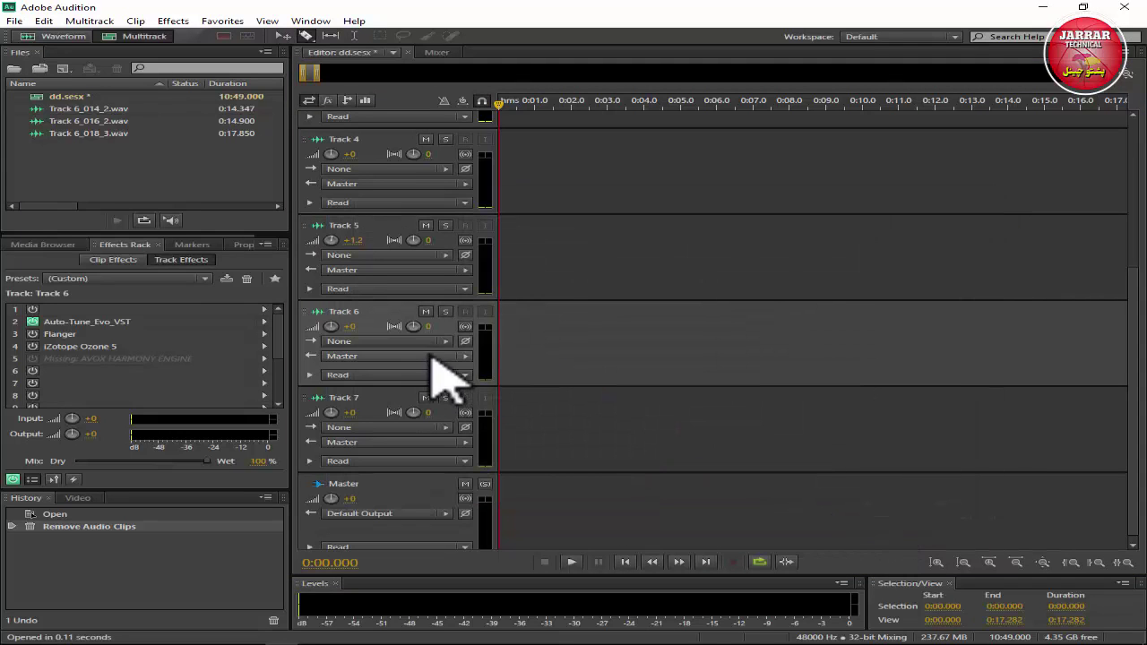
- Assign the stereo input [21S] Mic In L to Track 6, arm the track for recording and turn on input monitoring
click(440, 338)
mouse_move(615, 376)
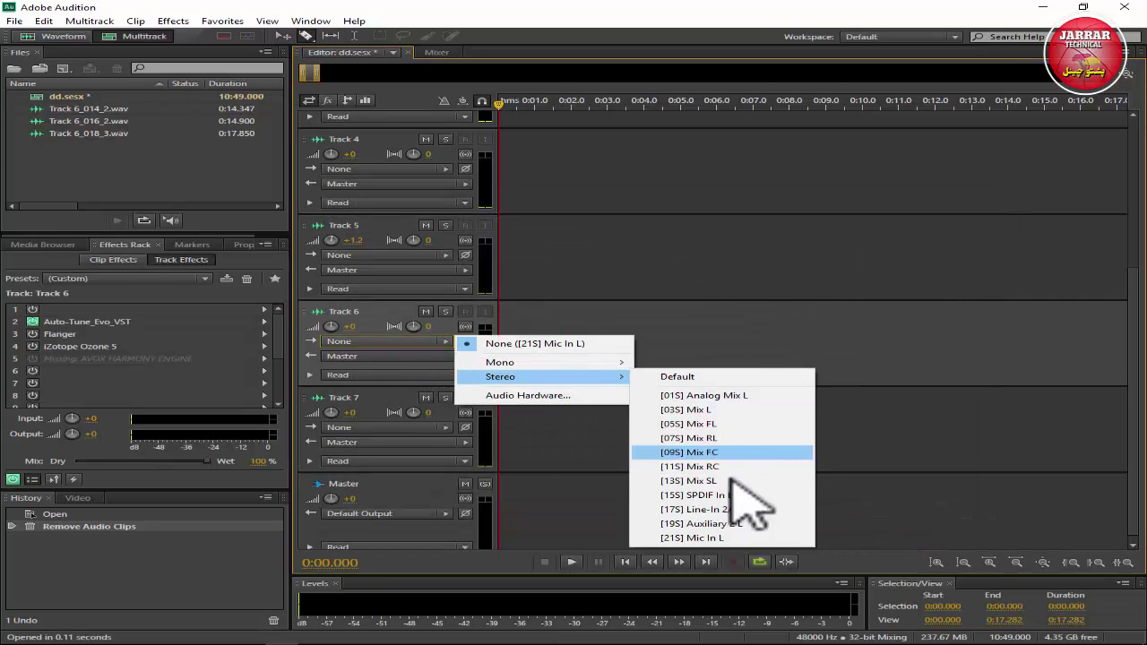
click(704, 538)
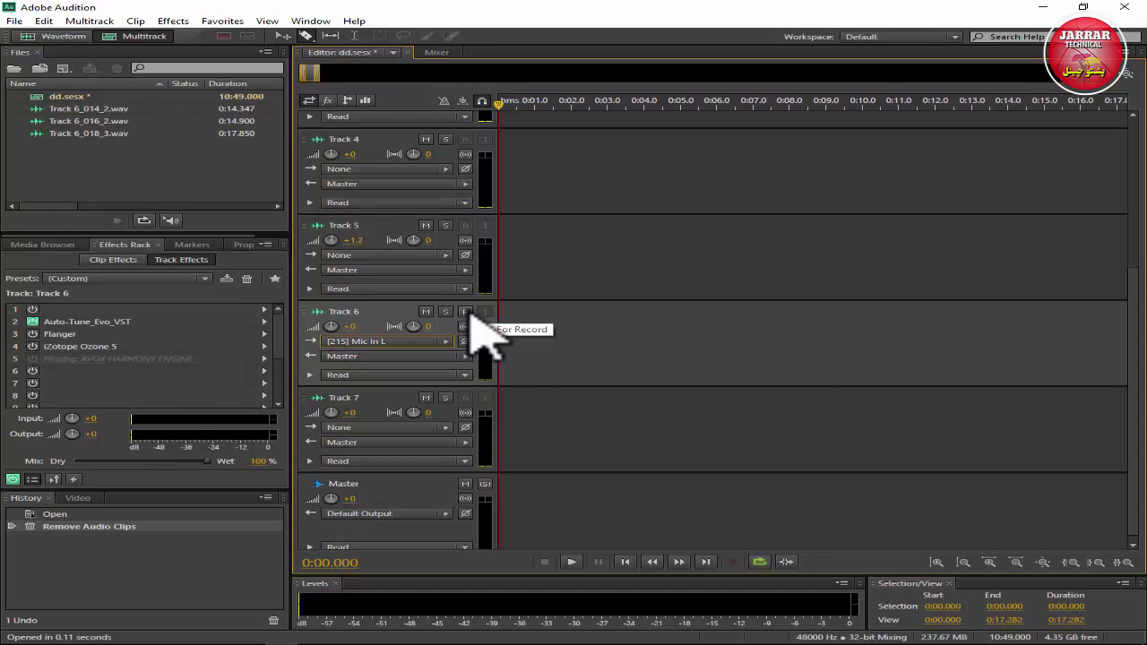
click(466, 313)
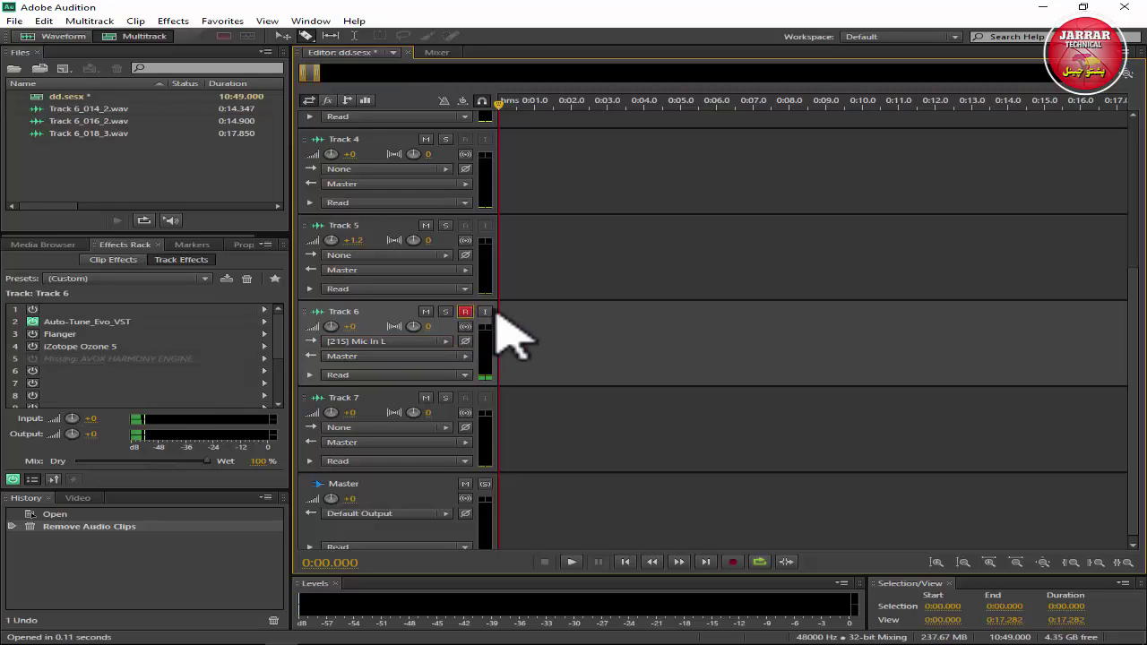
click(485, 313)
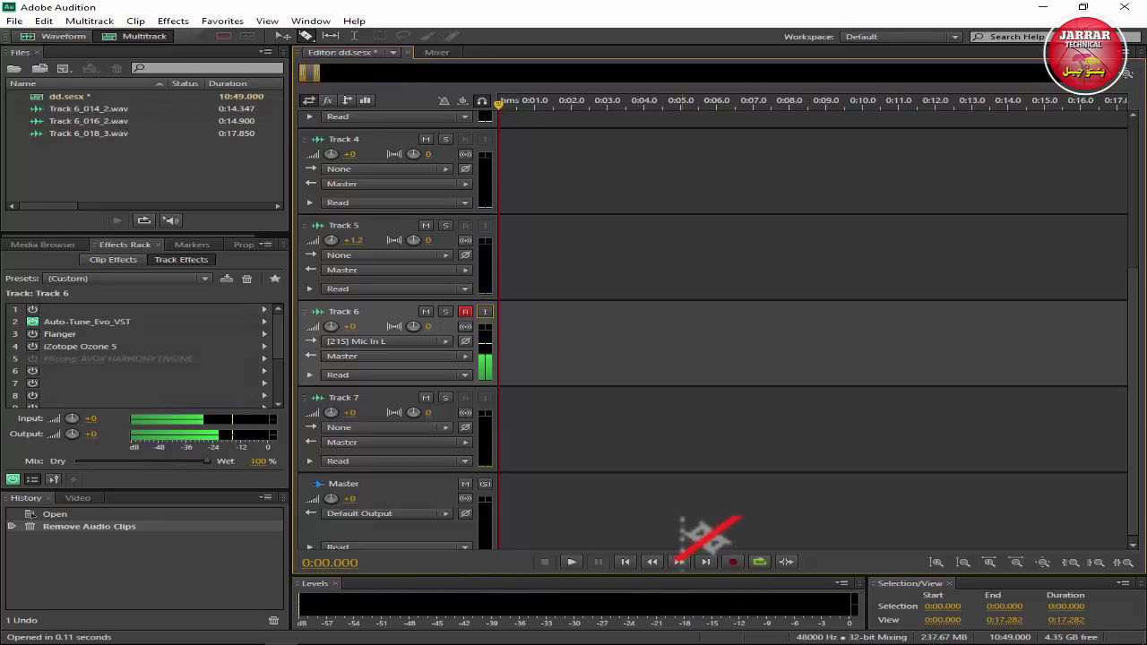
- Record a microphone take of about 25 s on Track 6 from the start of the timeline, and stop the transport
click(759, 560)
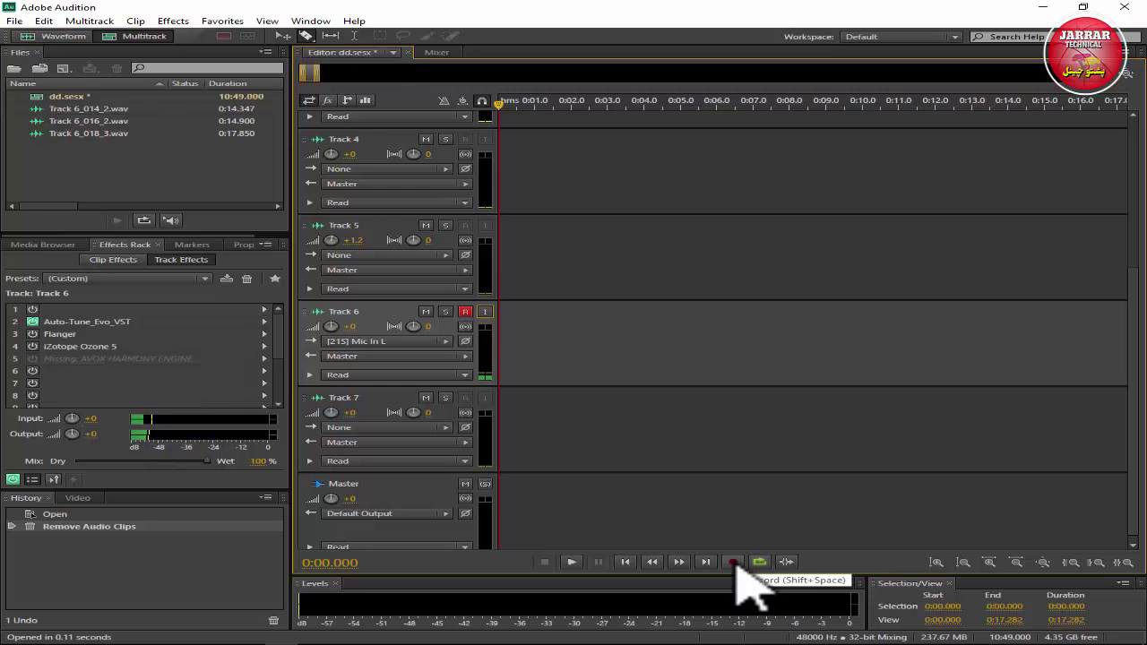
click(734, 562)
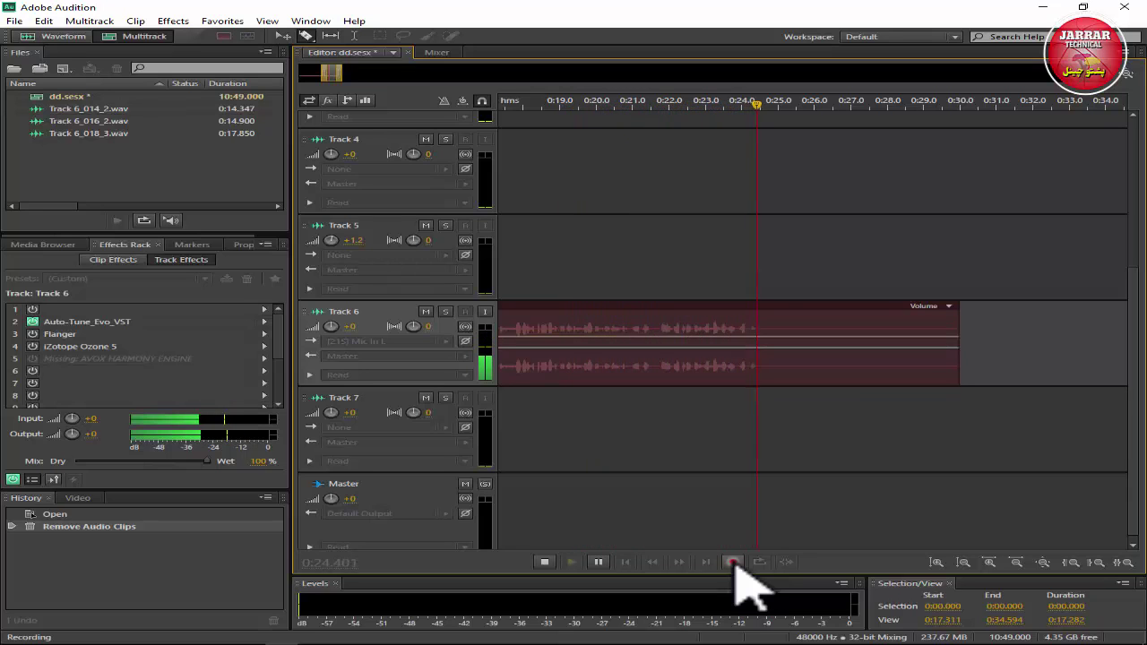
click(735, 563)
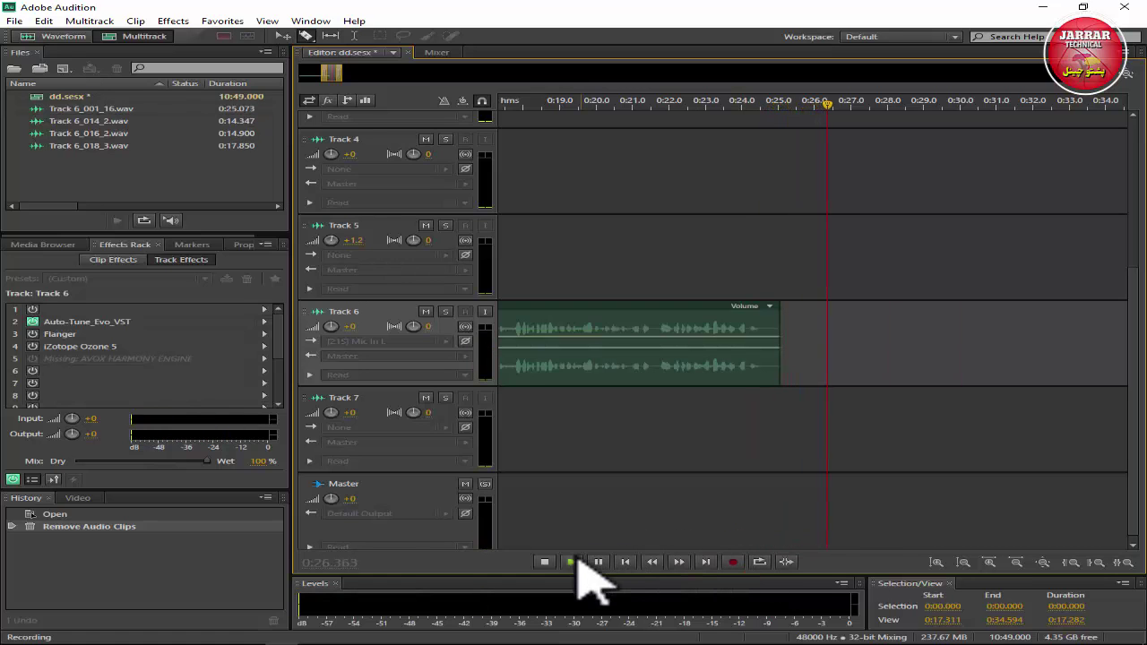
click(545, 562)
- Set the audio hardware device class back to MME and accept the device change
click(421, 342)
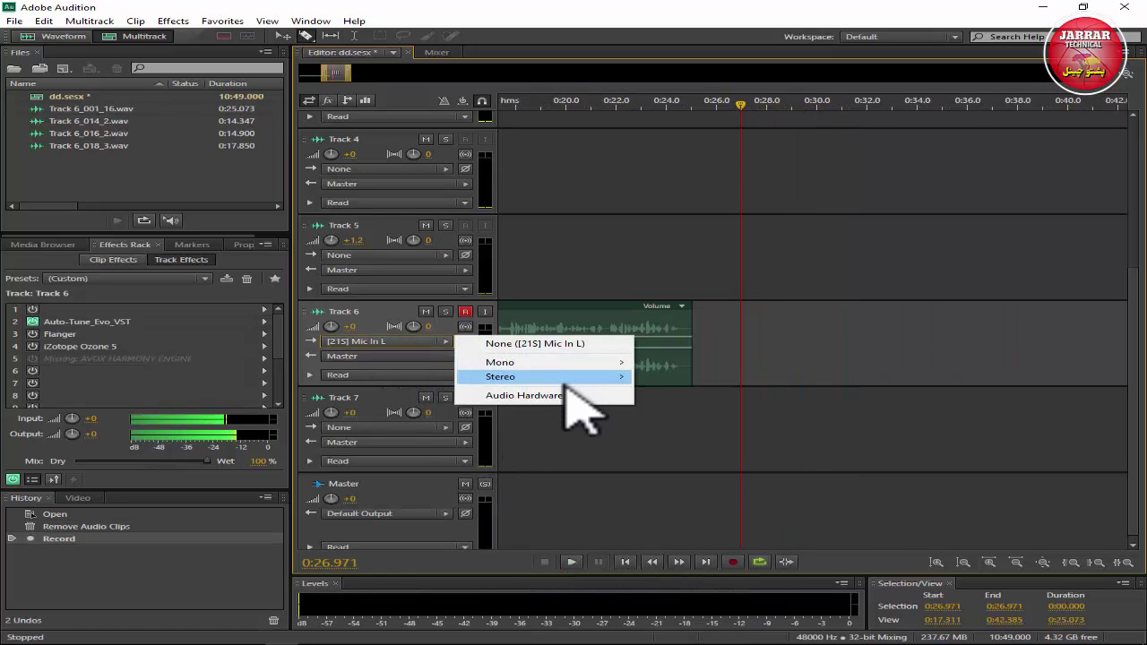
click(568, 389)
click(614, 239)
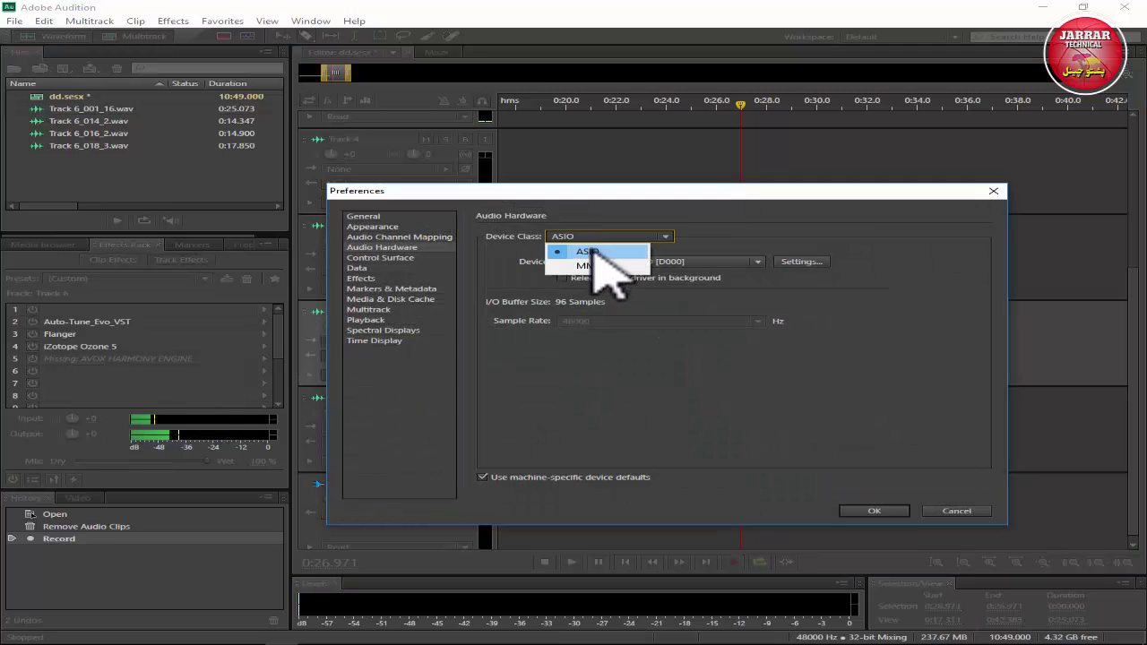
click(618, 265)
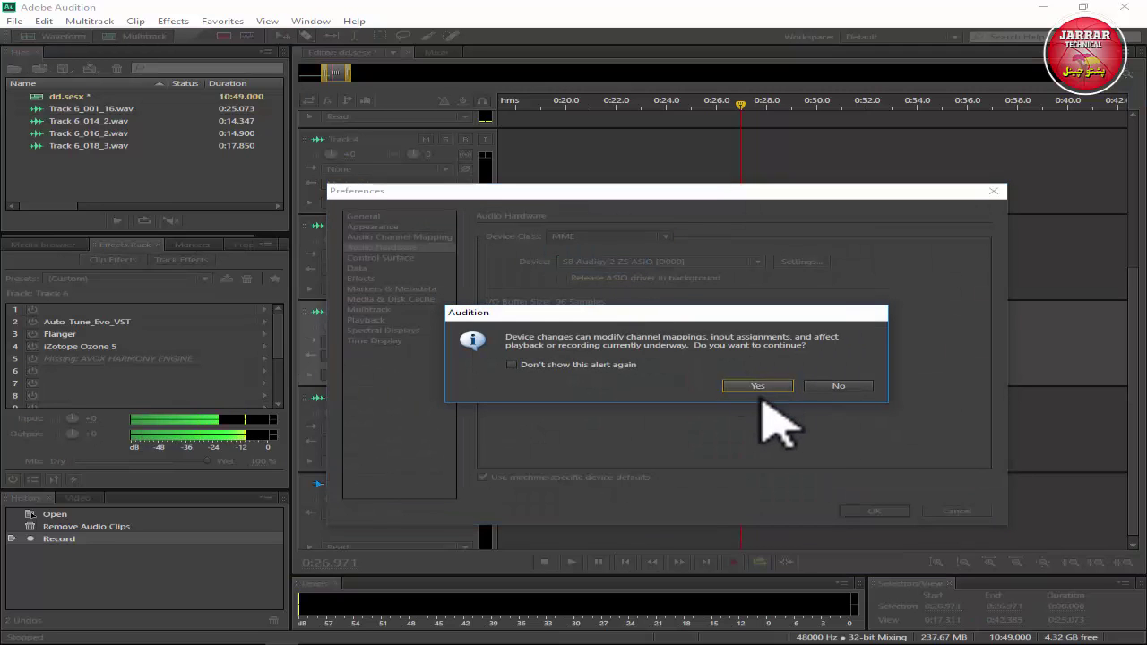
click(761, 385)
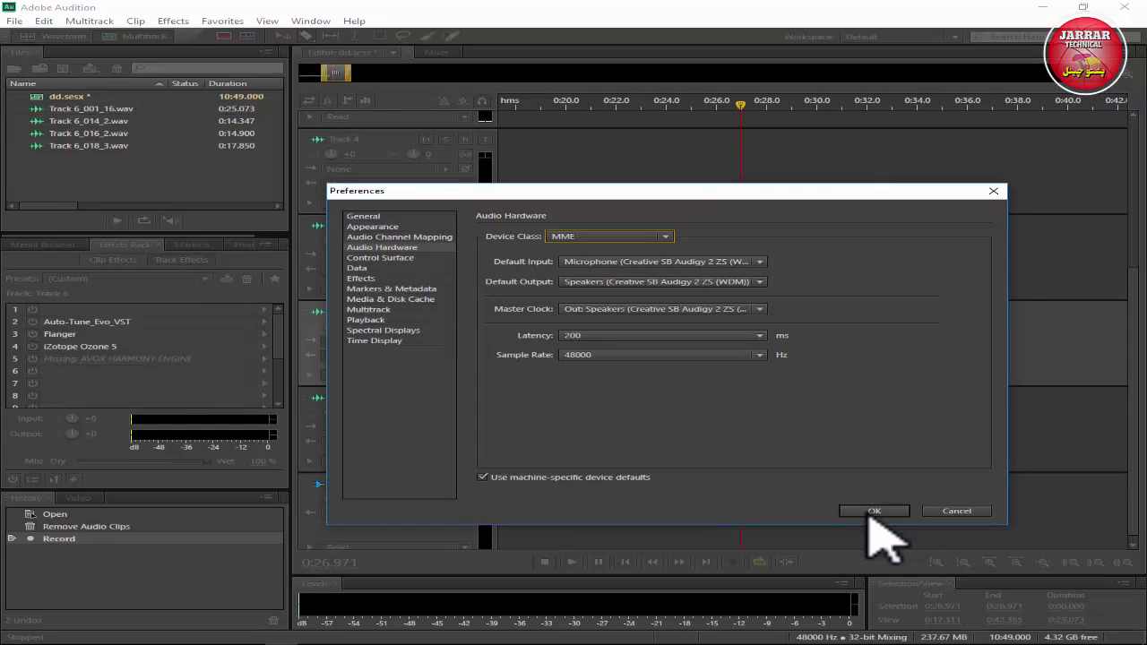
click(871, 511)
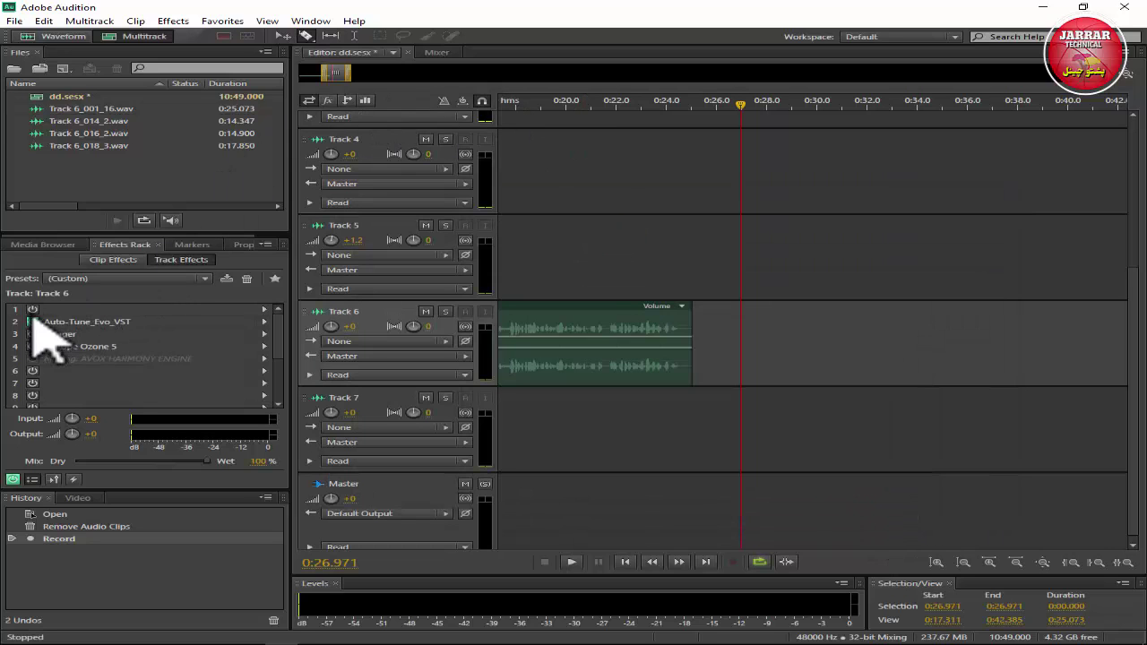
- Switch off Auto-Tune_Evo_VST on Track 6 and the Master effects rack, and play the recording from the start
drag(32, 320, 415, 475)
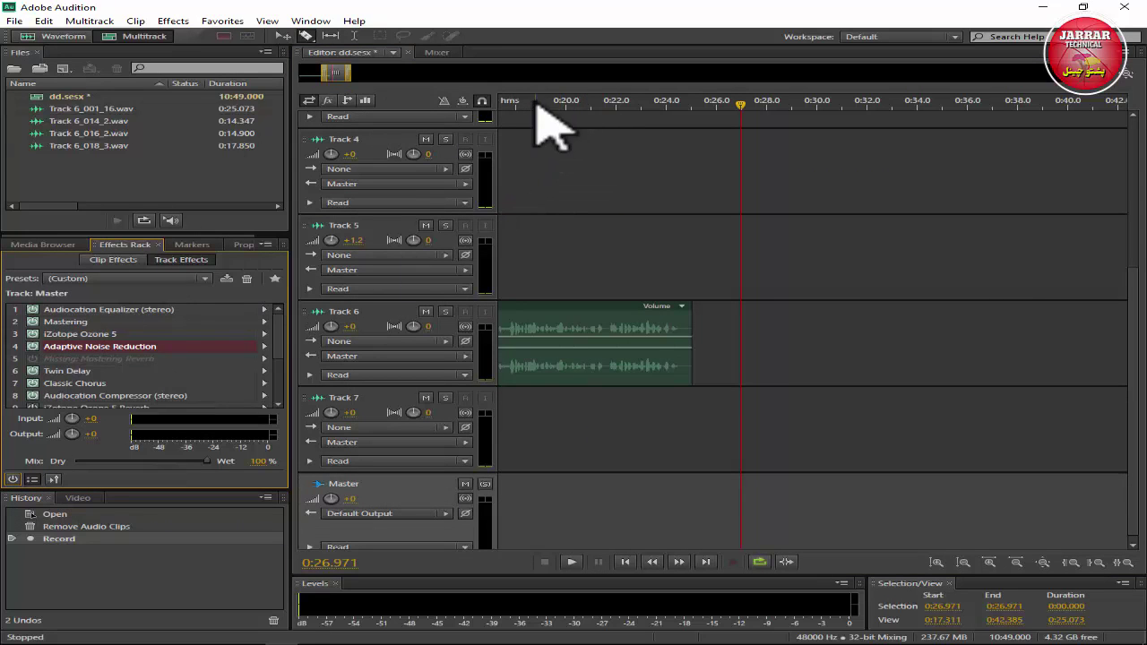
drag(541, 105, 460, 116)
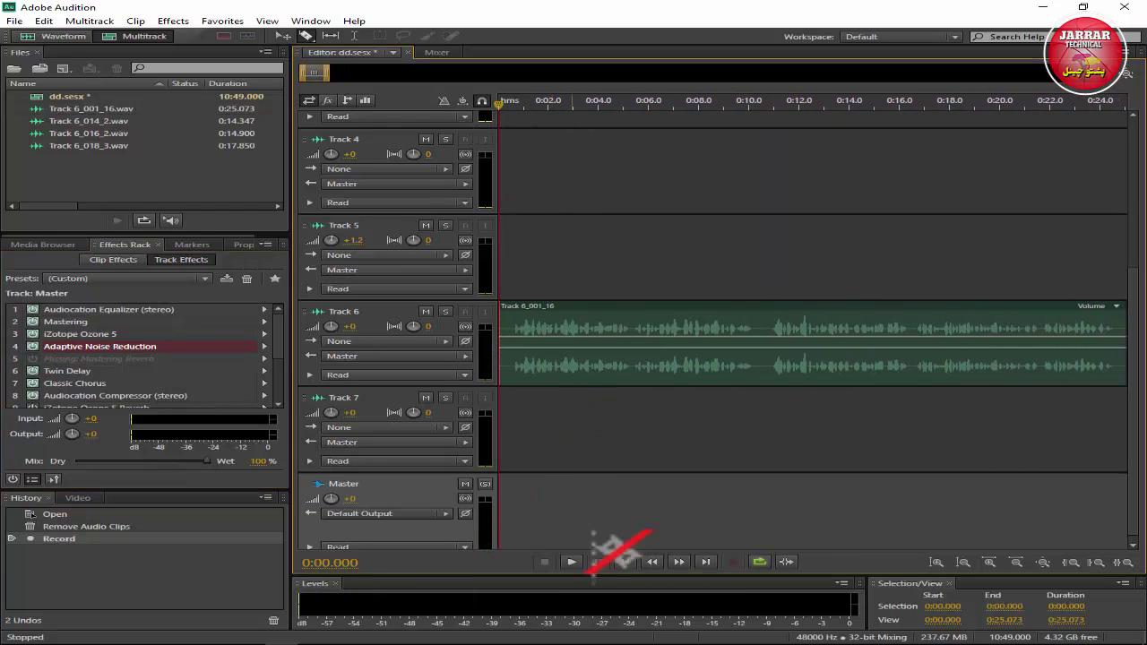
click(572, 562)
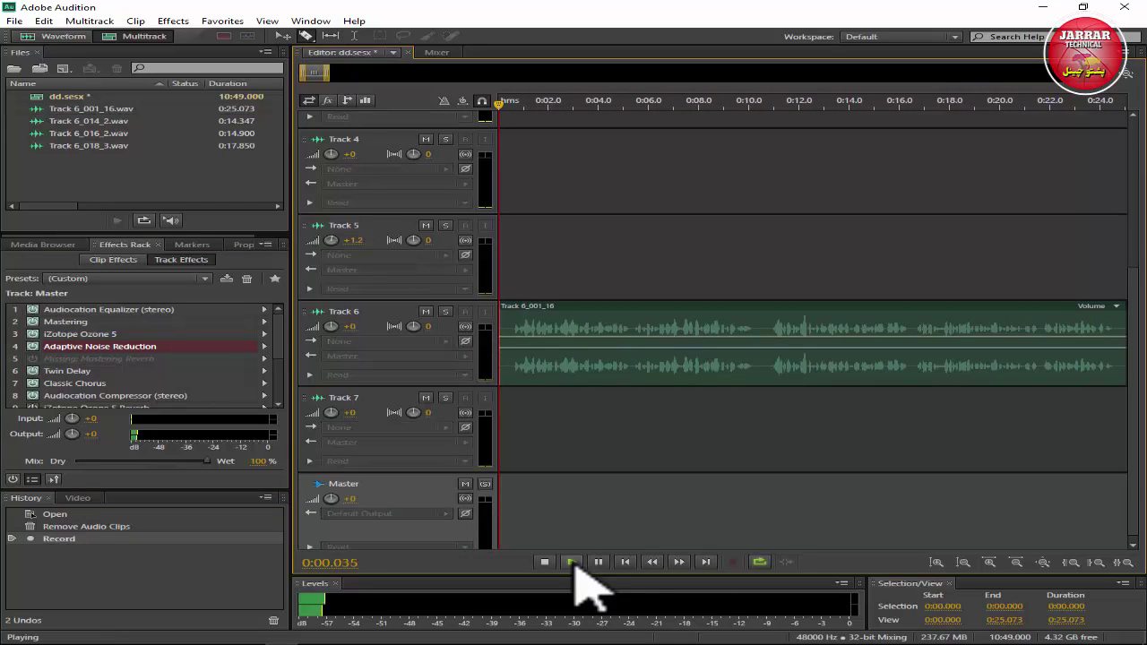
- Trim the beginning of the Track 6 clip, move the clip back to time zero, and stop playback
click(504, 363)
drag(507, 363, 482, 366)
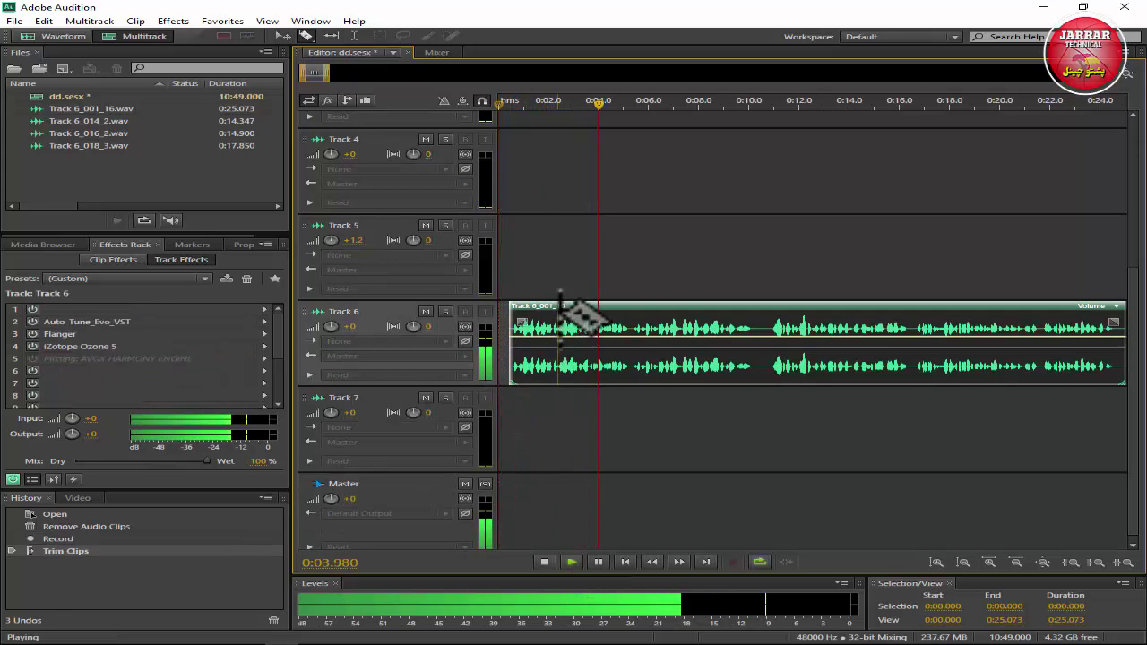
drag(594, 328, 535, 519)
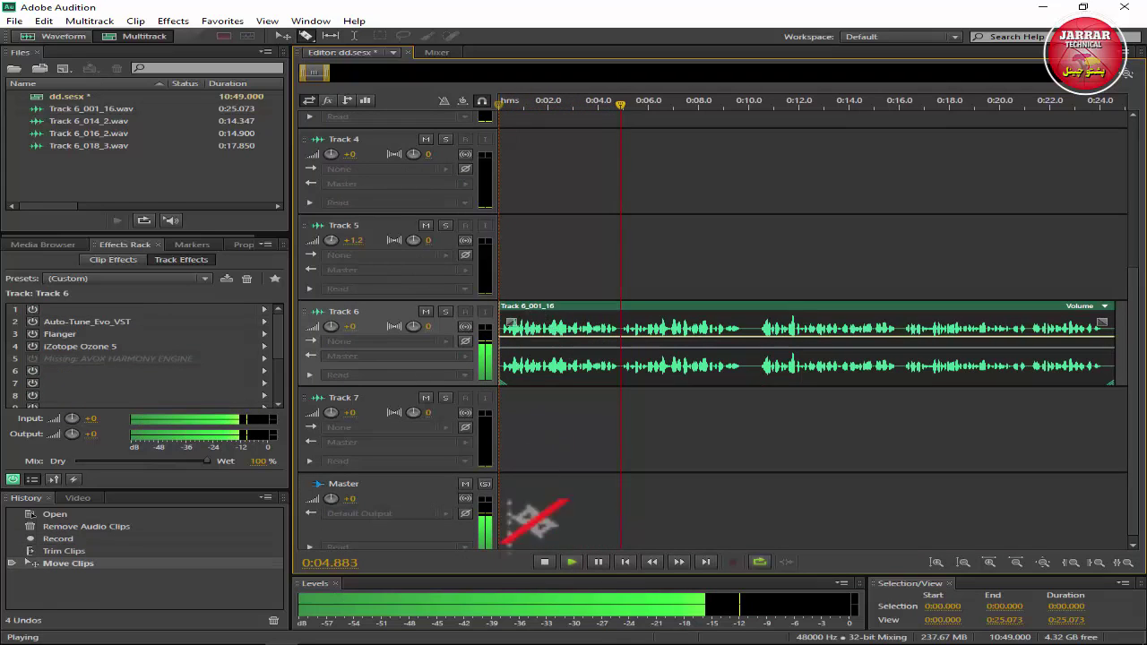
click(545, 562)
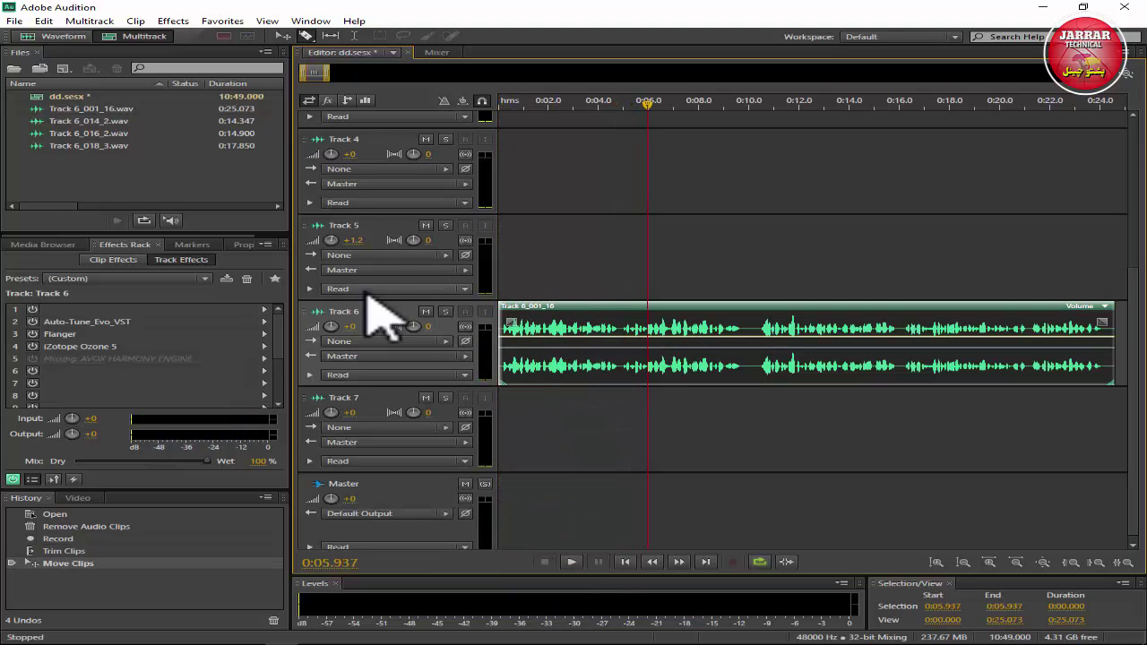
- Switch off Track 6's whole effects rack and switch the Master track's effects rack back on
click(421, 493)
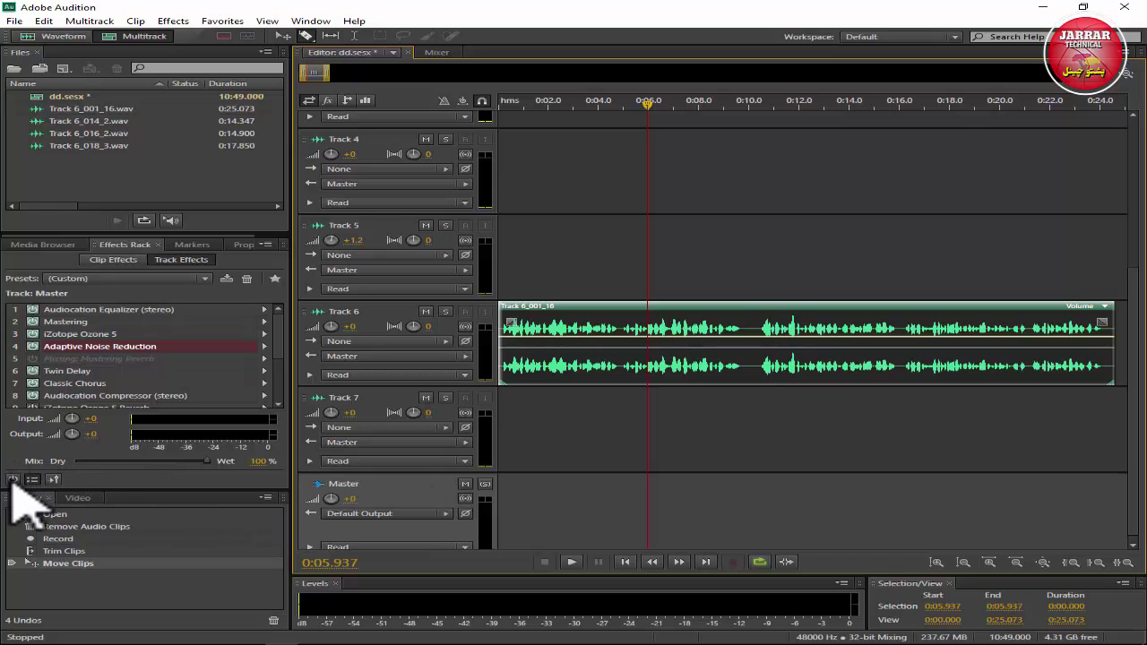
click(403, 334)
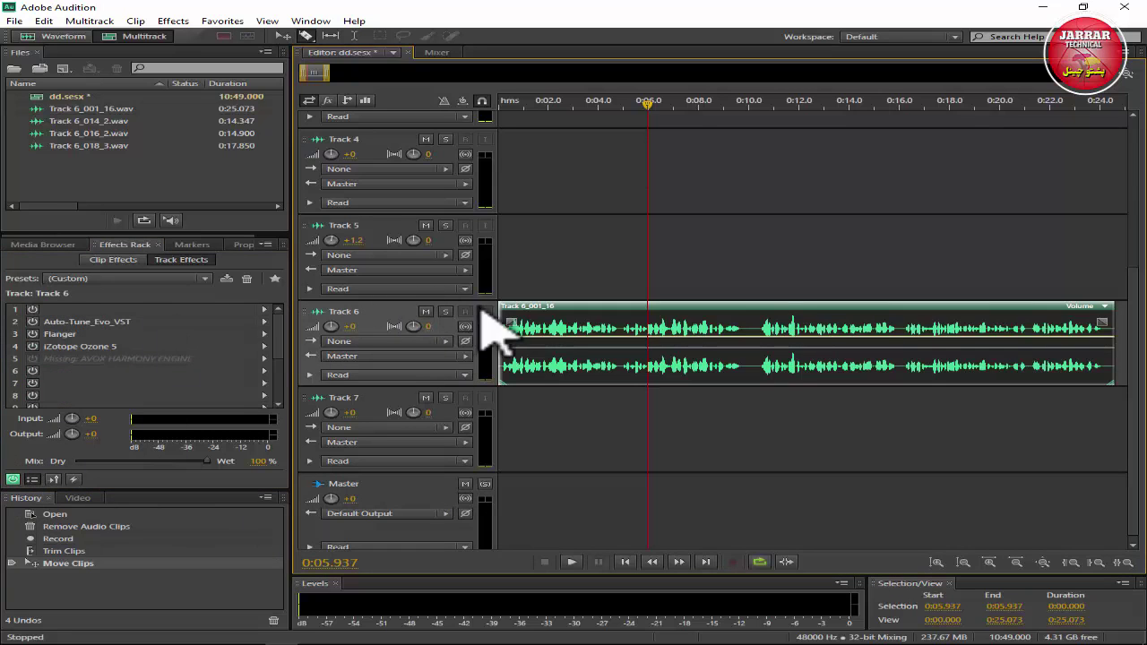
click(12, 480)
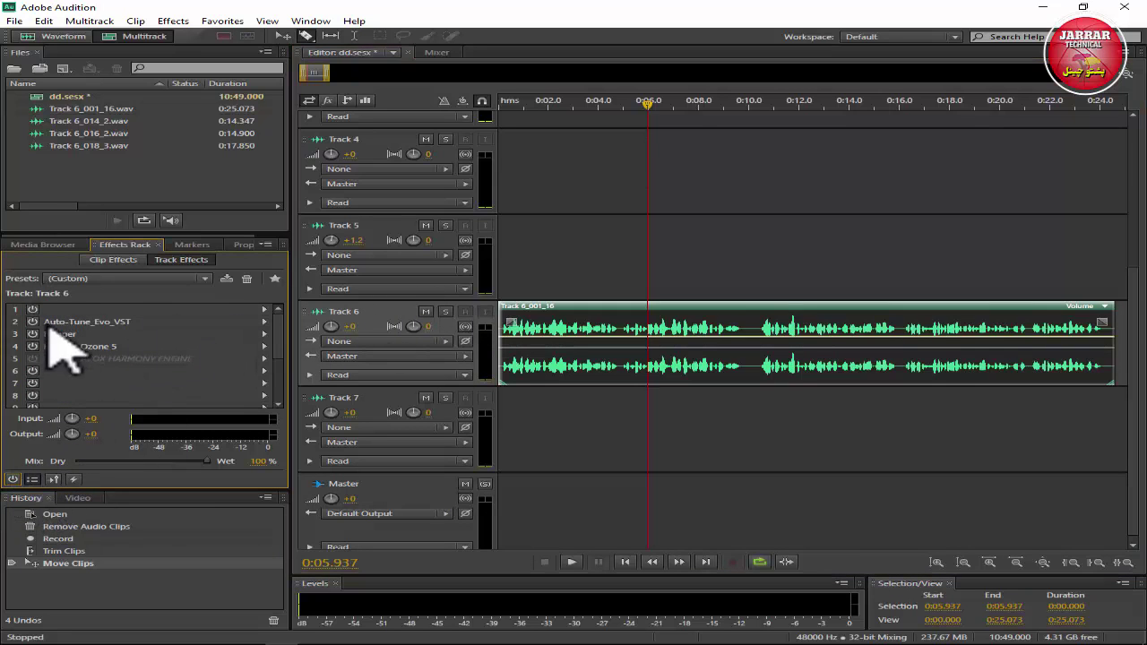
click(13, 480)
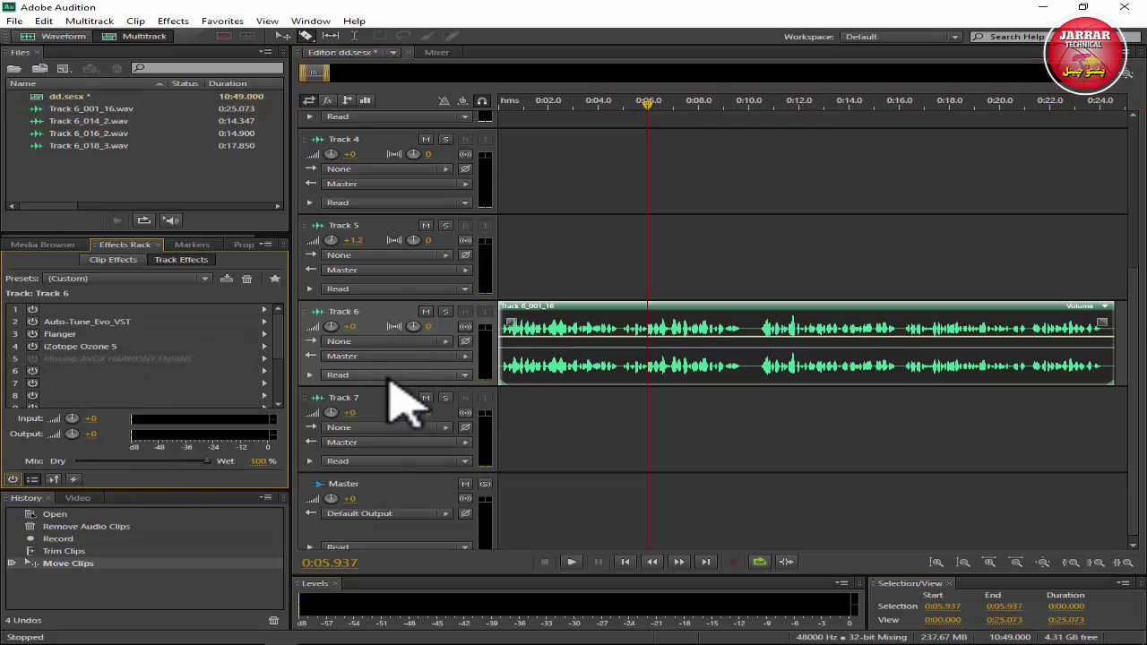
click(402, 484)
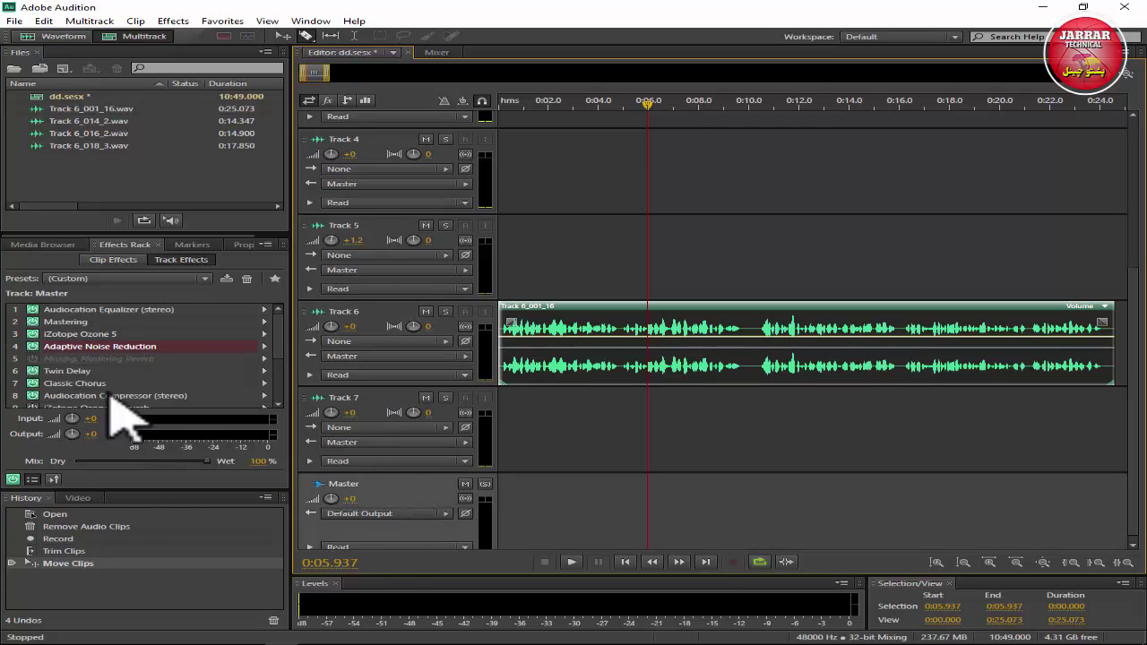
- Switch off Twin Delay on the Master track, and load iZotope Ozone 5 Reverb in slot 5 in place of the missing Mastering Reverb
click(27, 375)
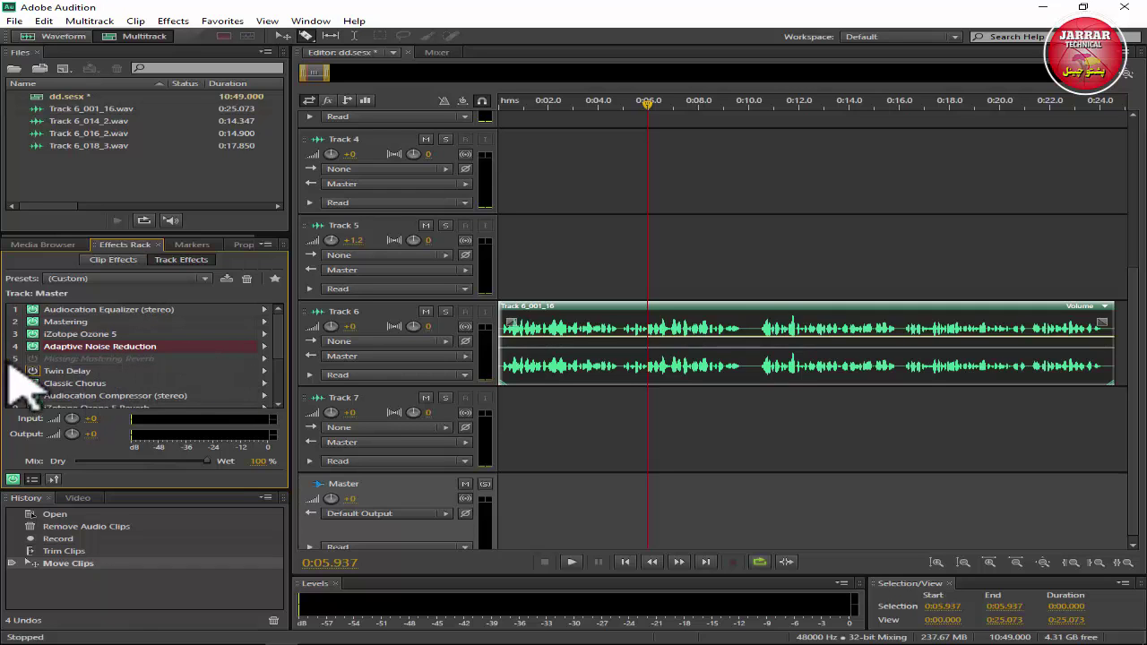
click(265, 358)
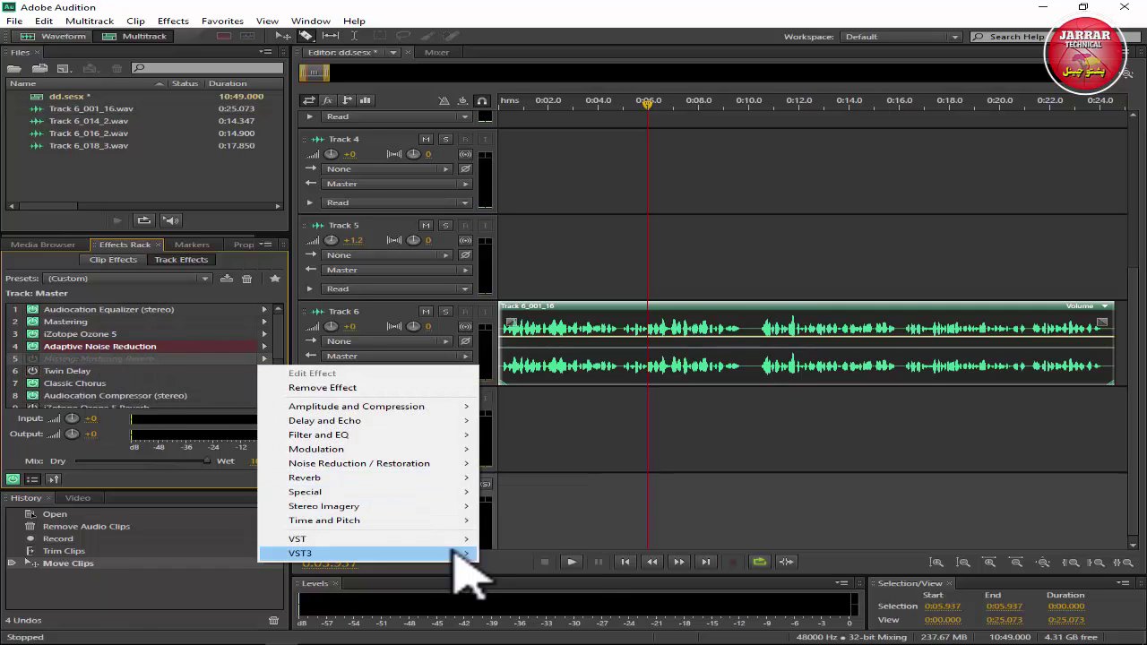
mouse_move(453, 539)
mouse_move(596, 541)
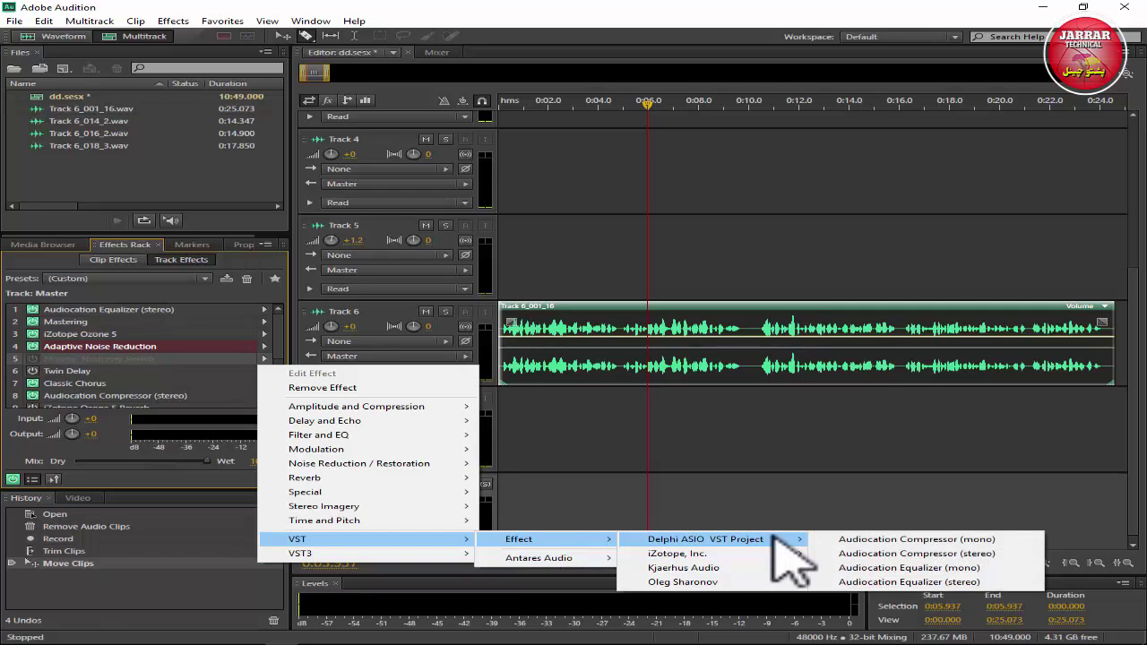
mouse_move(777, 559)
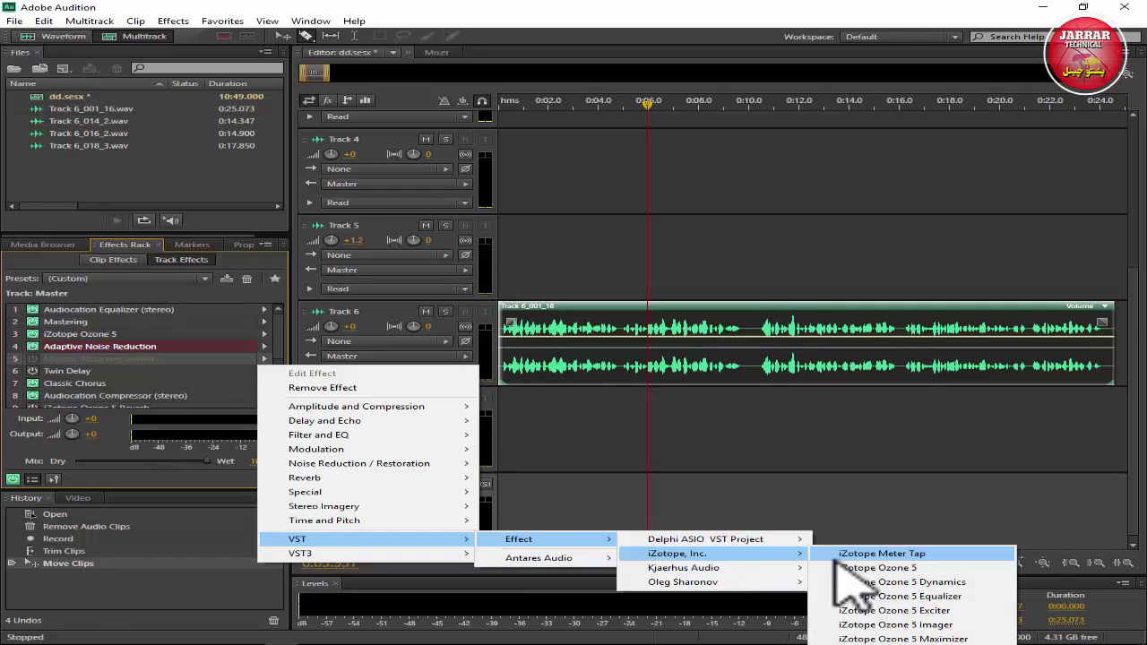
key(Escape)
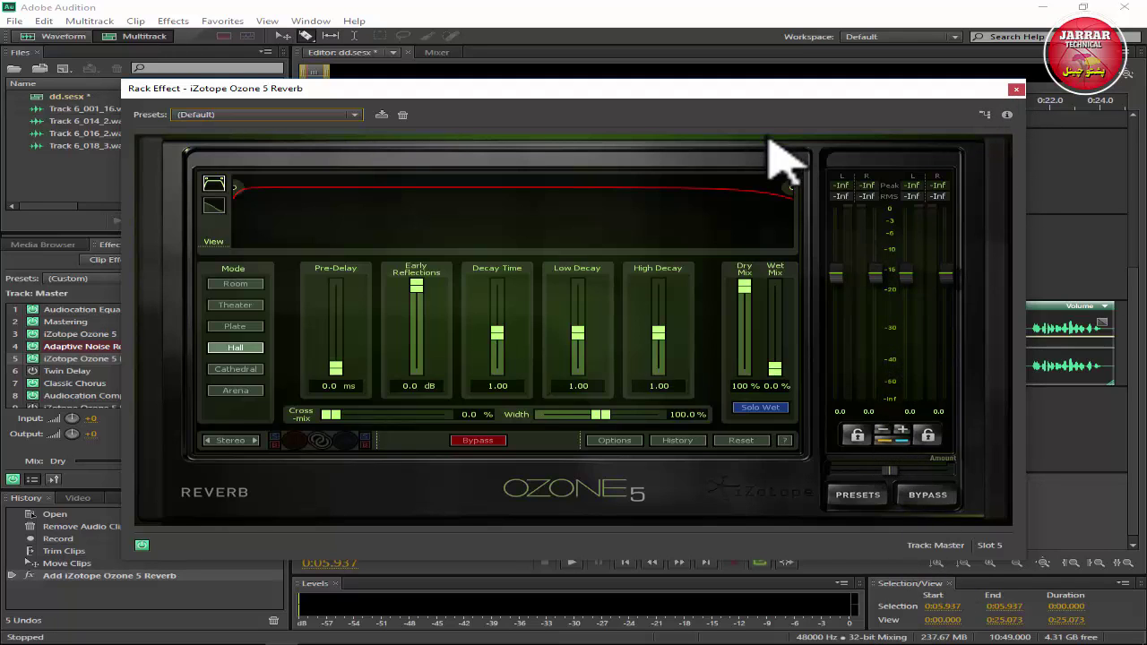
drag(717, 94, 912, 436)
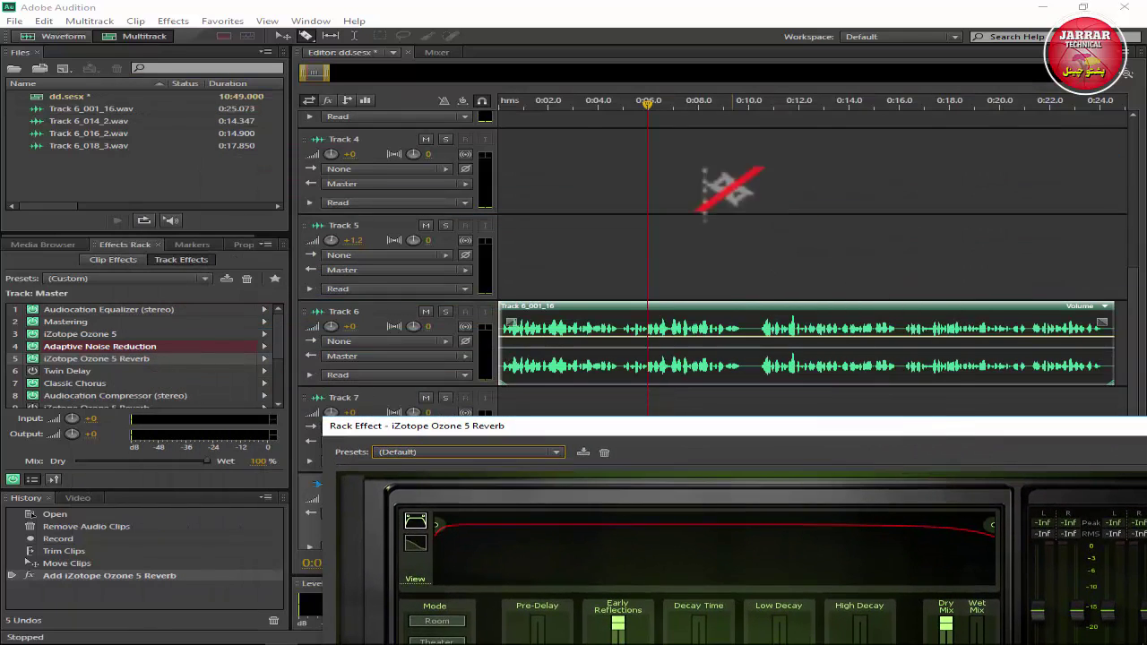
- Bring the whole Ozone 5 Reverb window into view and play the session from time zero
drag(523, 102, 451, 102)
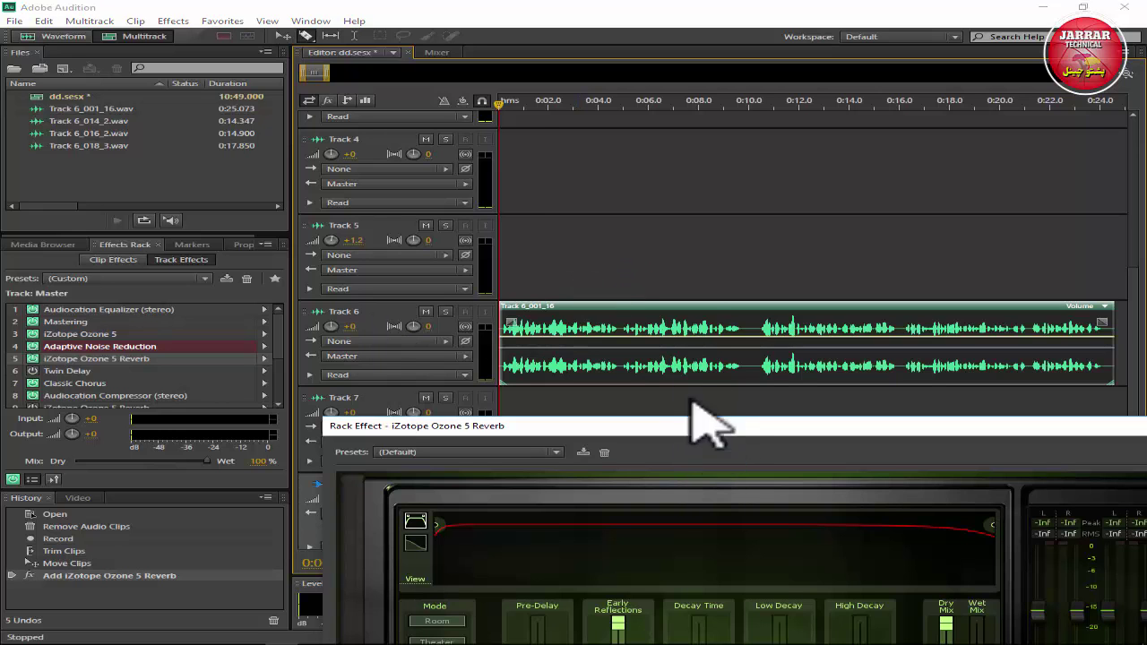
drag(694, 426, 483, 57)
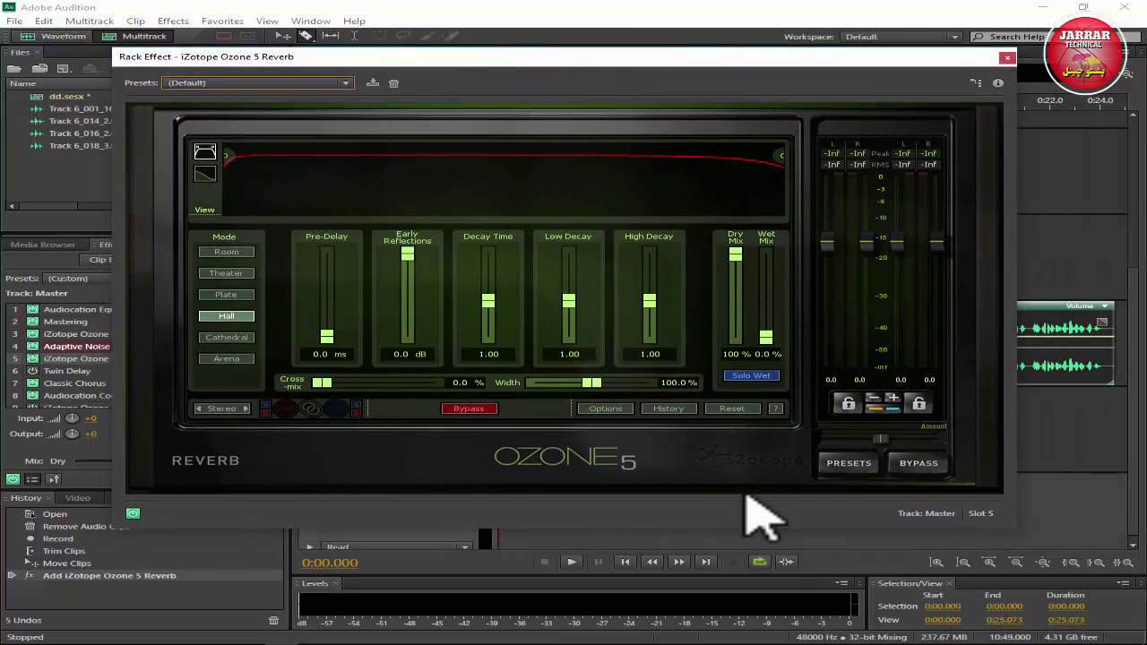
click(625, 562)
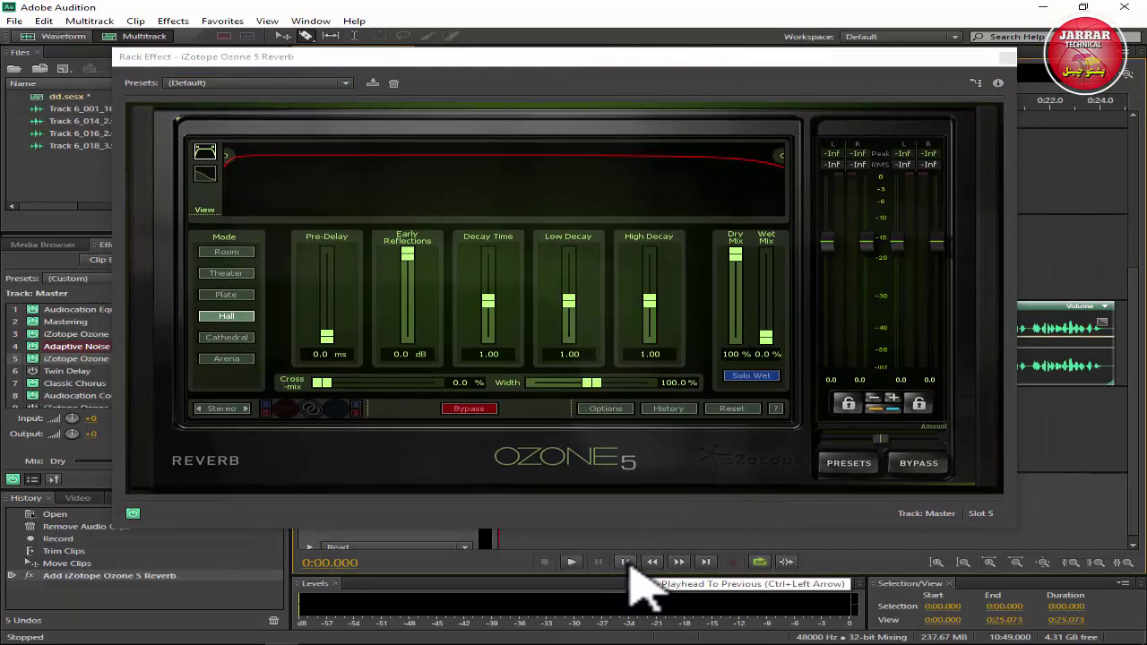
click(571, 562)
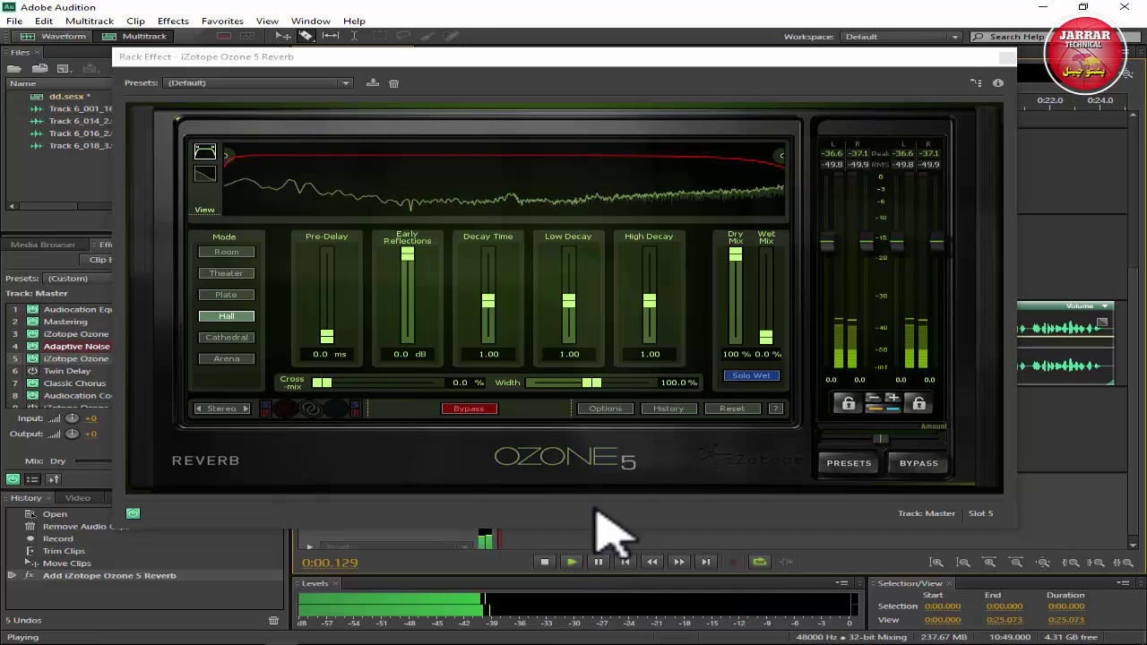
- During playback, set Ozone 5 Reverb to 21.9% wet mix, 1.04 high decay, 1.63 low decay and 35.9 ms pre-delay
mouse_move(768, 343)
mouse_down()
mouse_move(769, 324)
mouse_move(780, 333)
mouse_up()
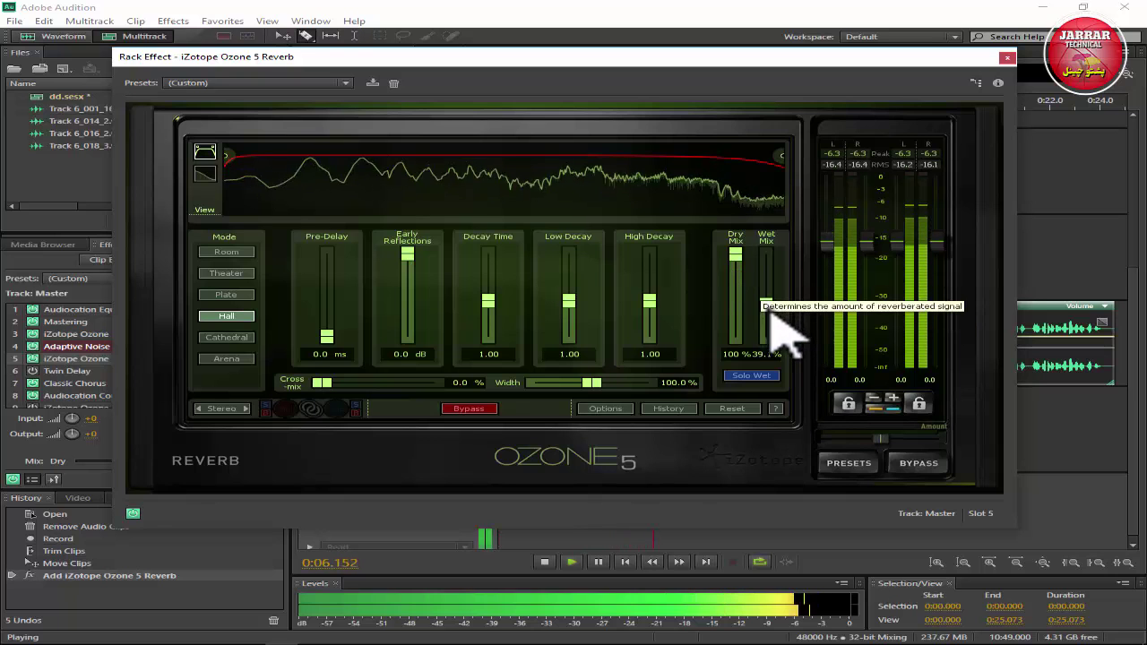
drag(772, 316, 771, 321)
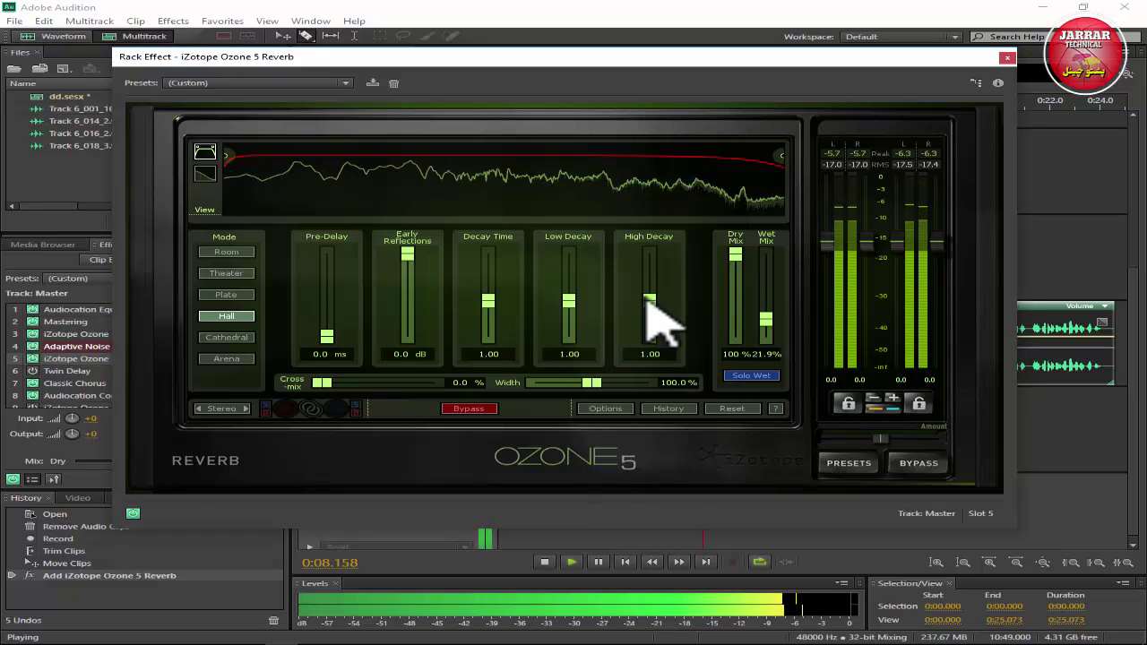
drag(648, 302, 655, 279)
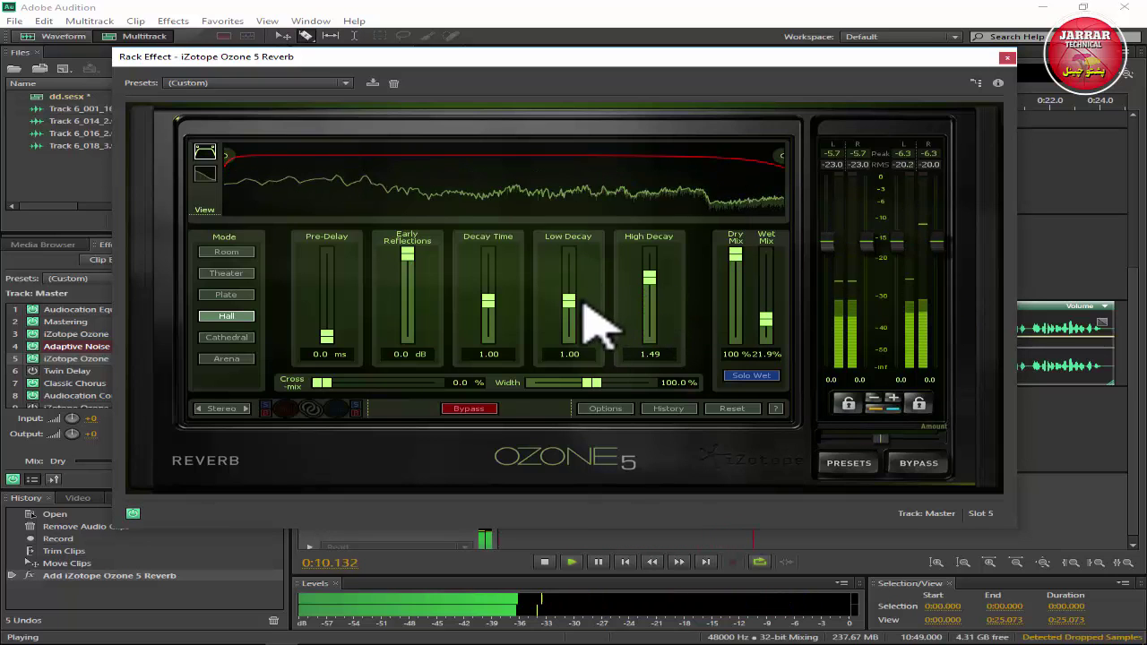
drag(573, 301, 573, 270)
drag(653, 277, 656, 313)
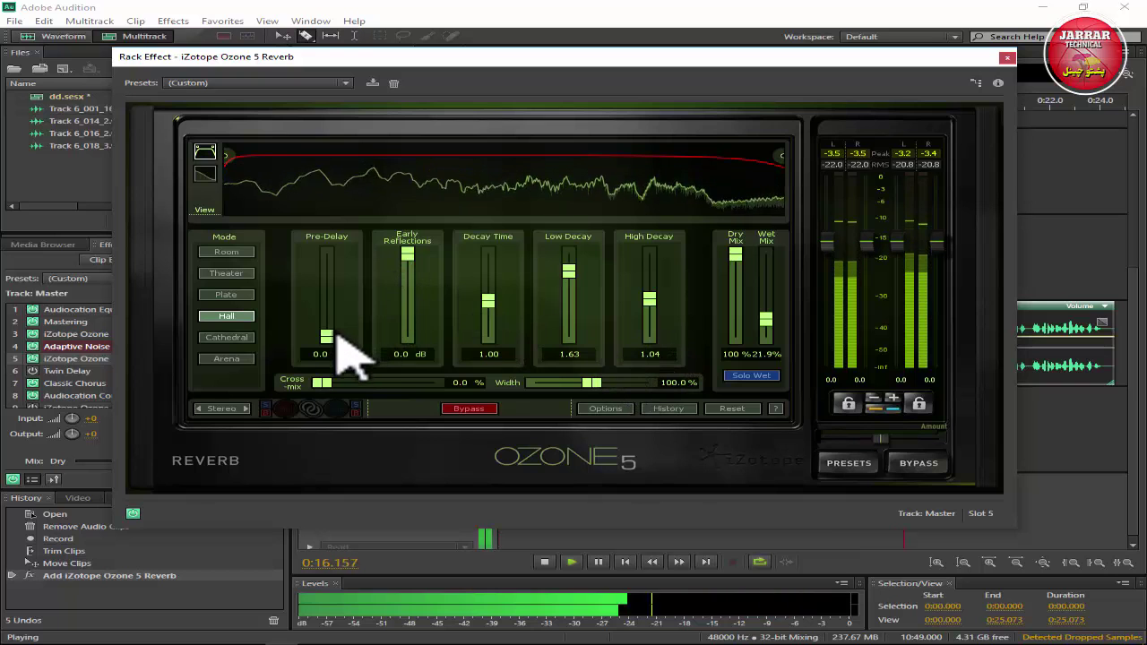
drag(327, 337, 338, 304)
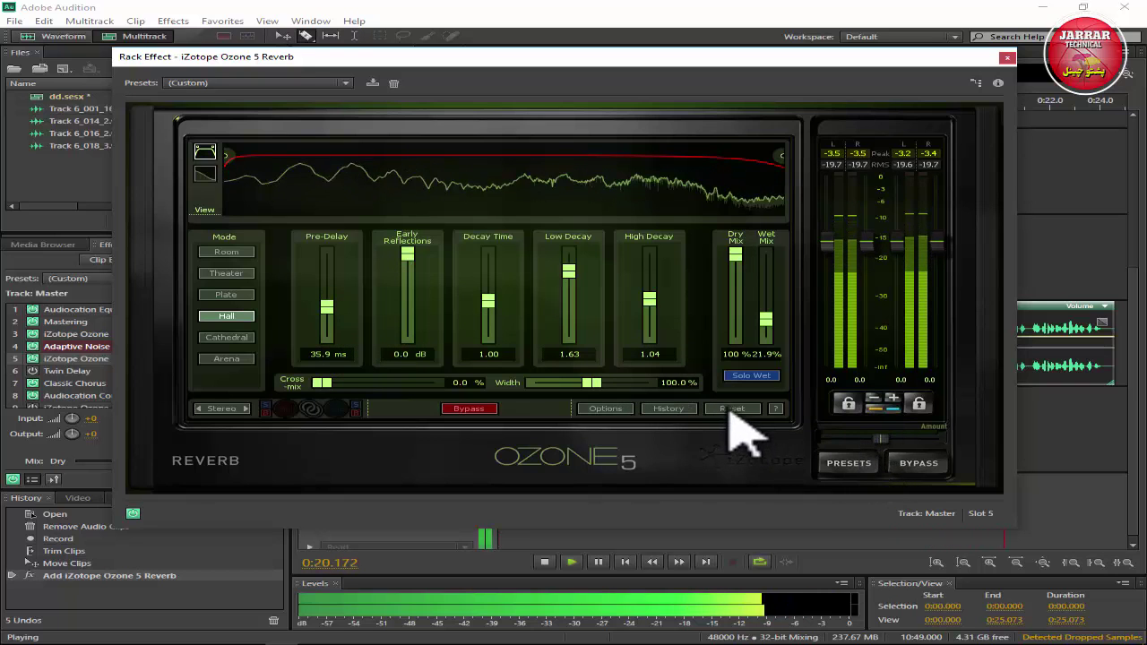
click(604, 409)
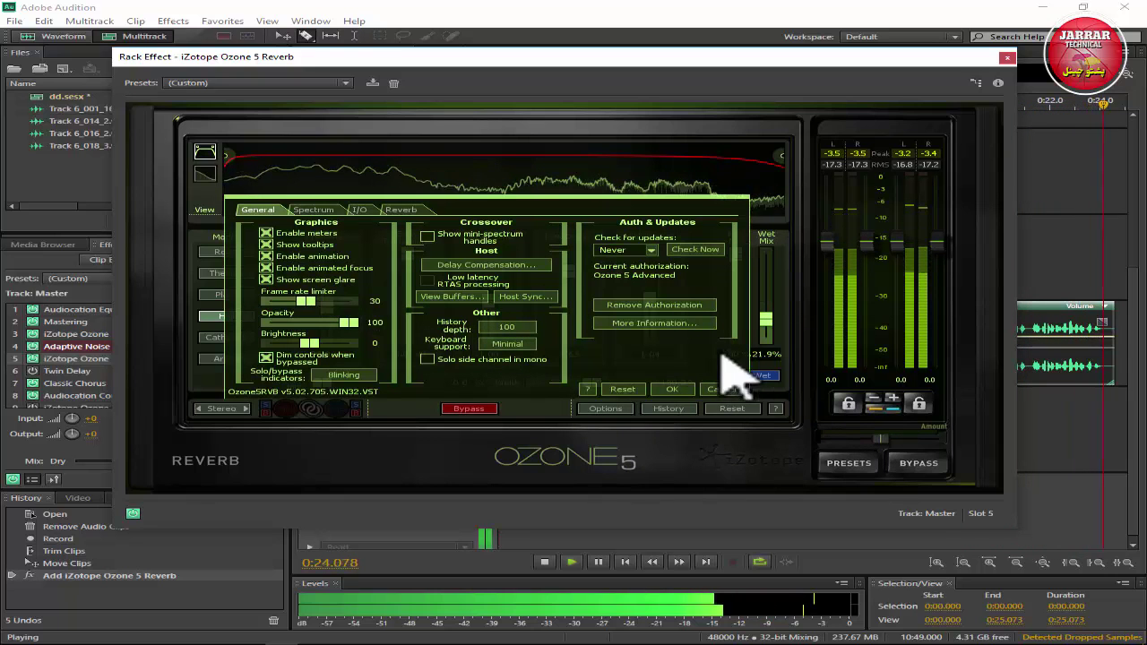
click(711, 389)
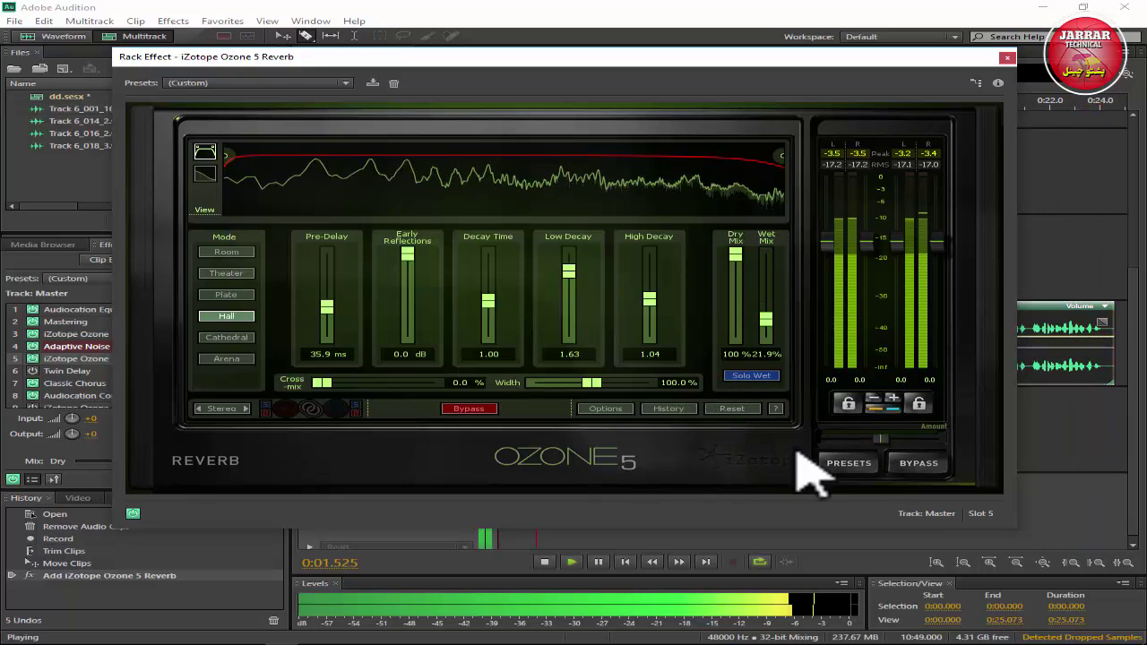
- Audition the Small Room and Stadium reverb presets and load Thicken Dry Mix
click(842, 466)
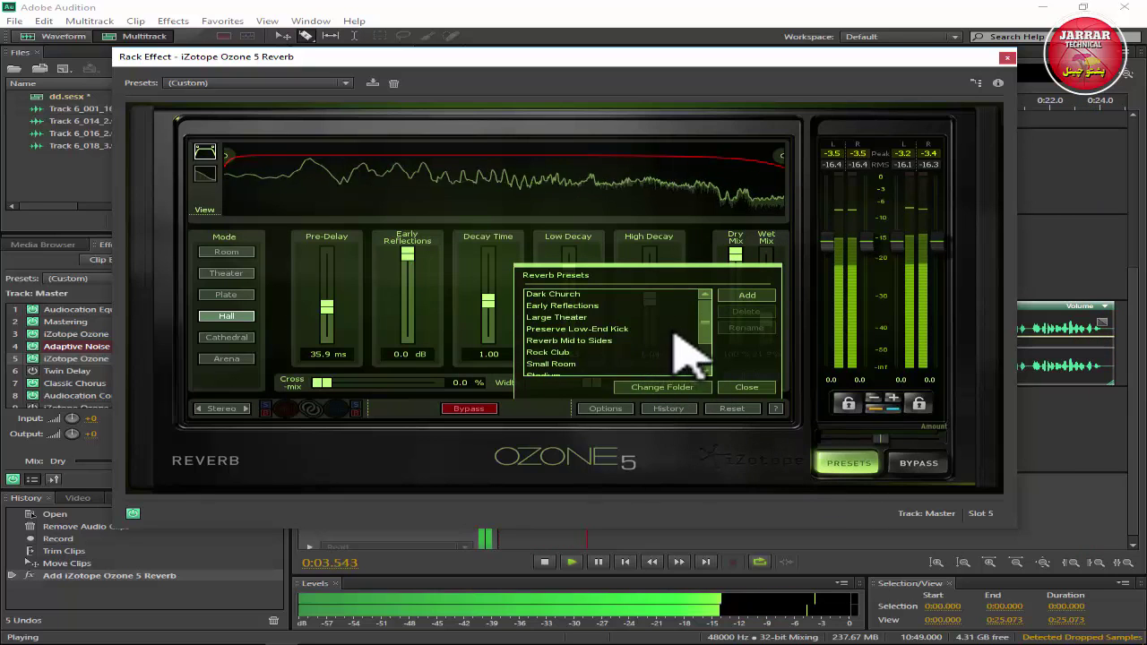
click(548, 364)
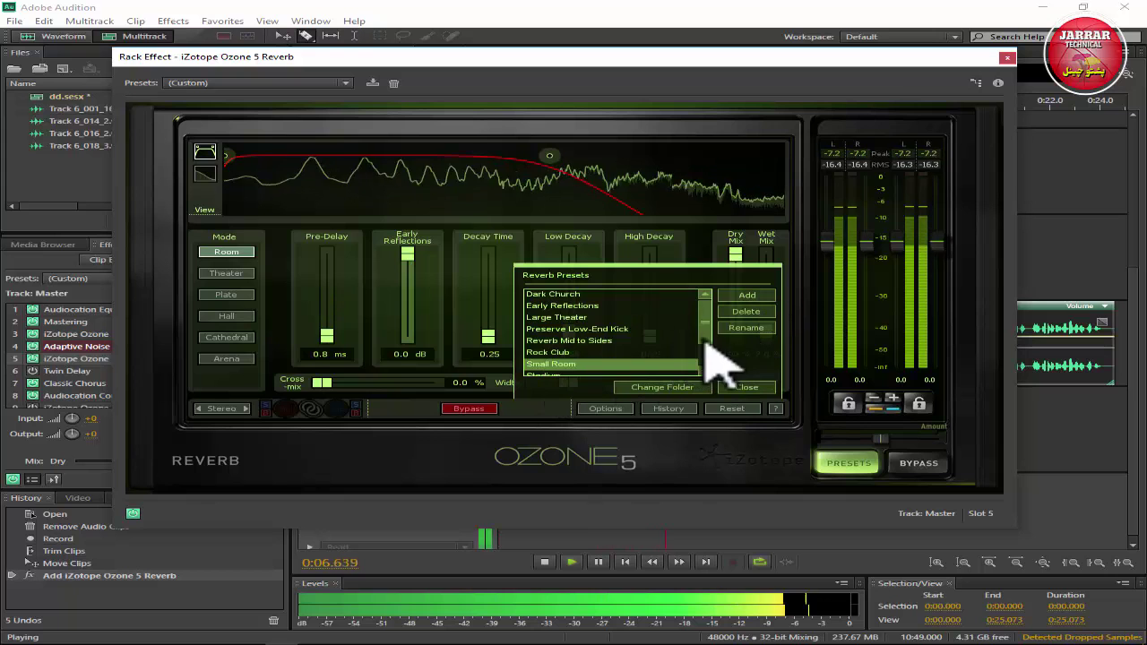
scroll(707, 339, down, 2)
click(553, 335)
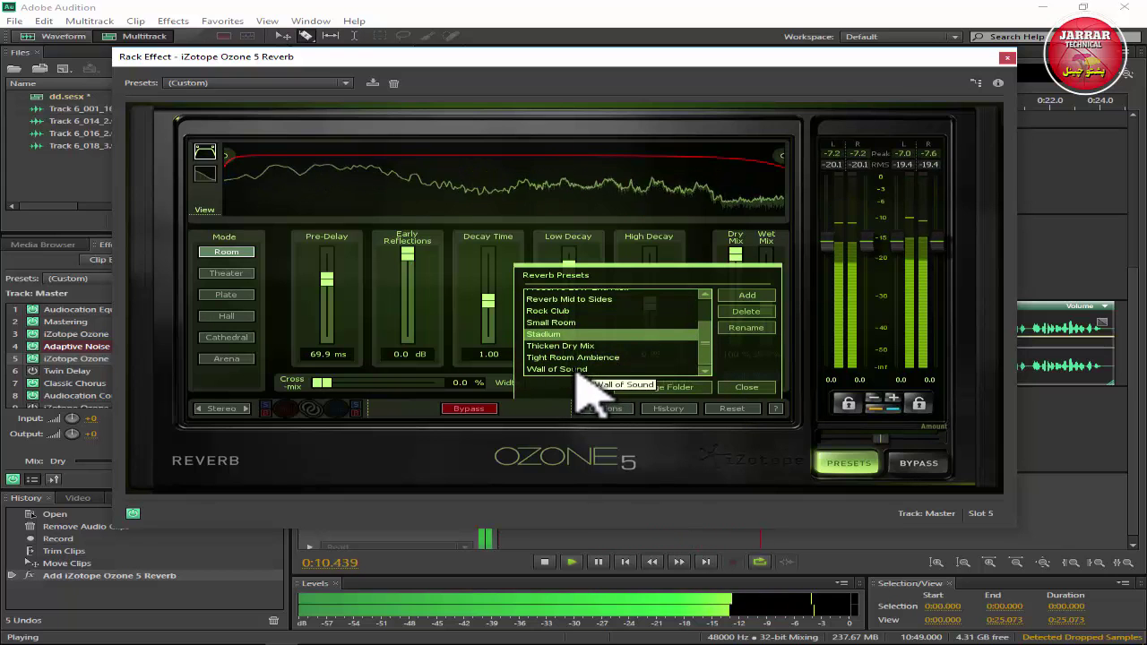
click(584, 346)
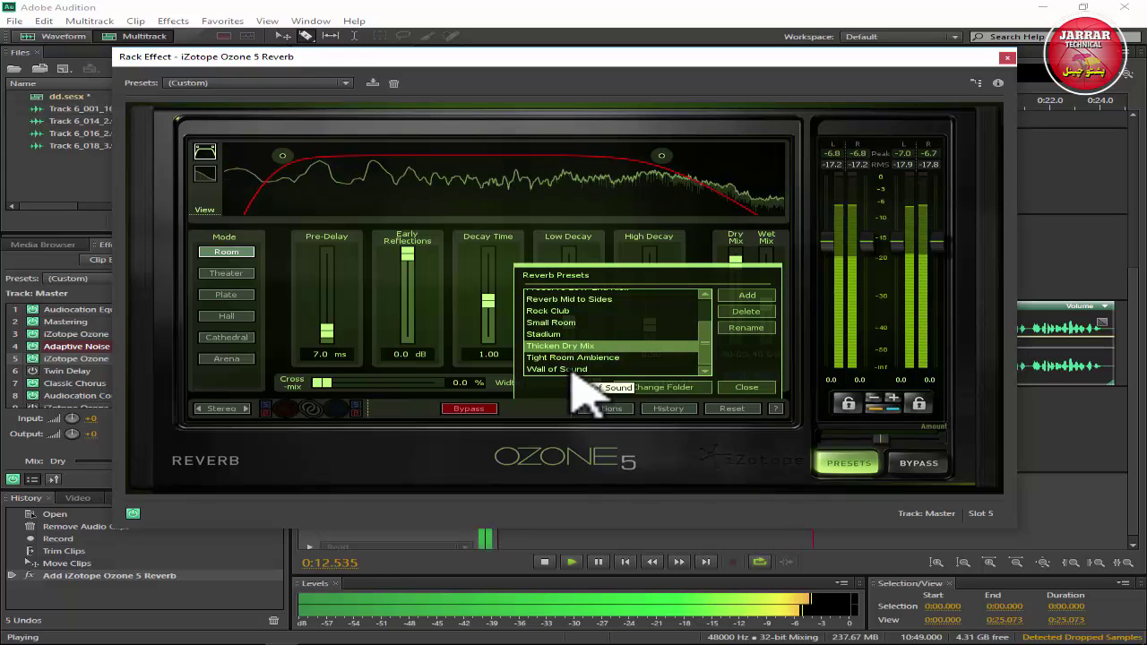
click(757, 388)
- Set the reverb to 100% dry mix, 41.4% wet mix and 13.3 ms pre-delay, and close its window
drag(767, 305, 742, 253)
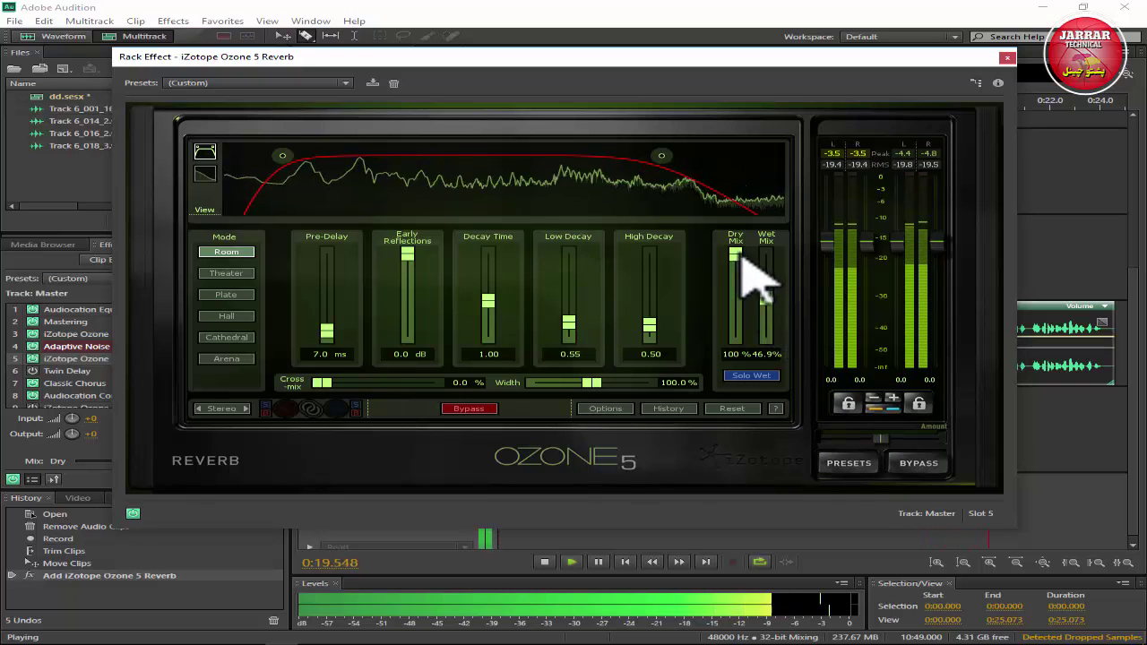
drag(765, 302, 767, 306)
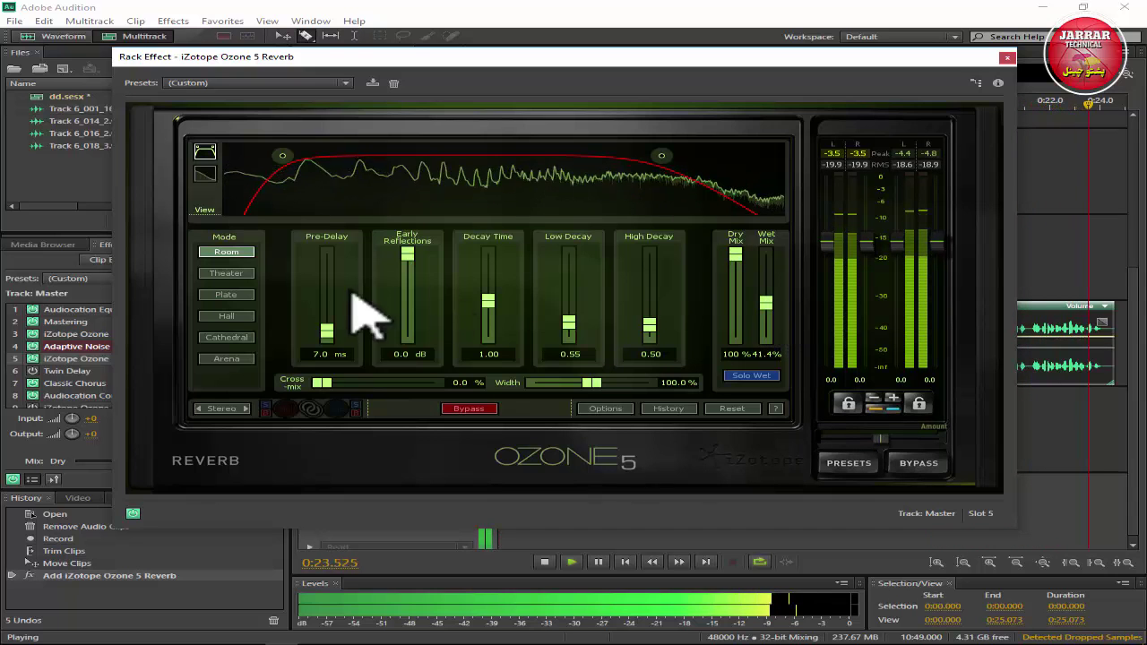
drag(335, 328, 330, 324)
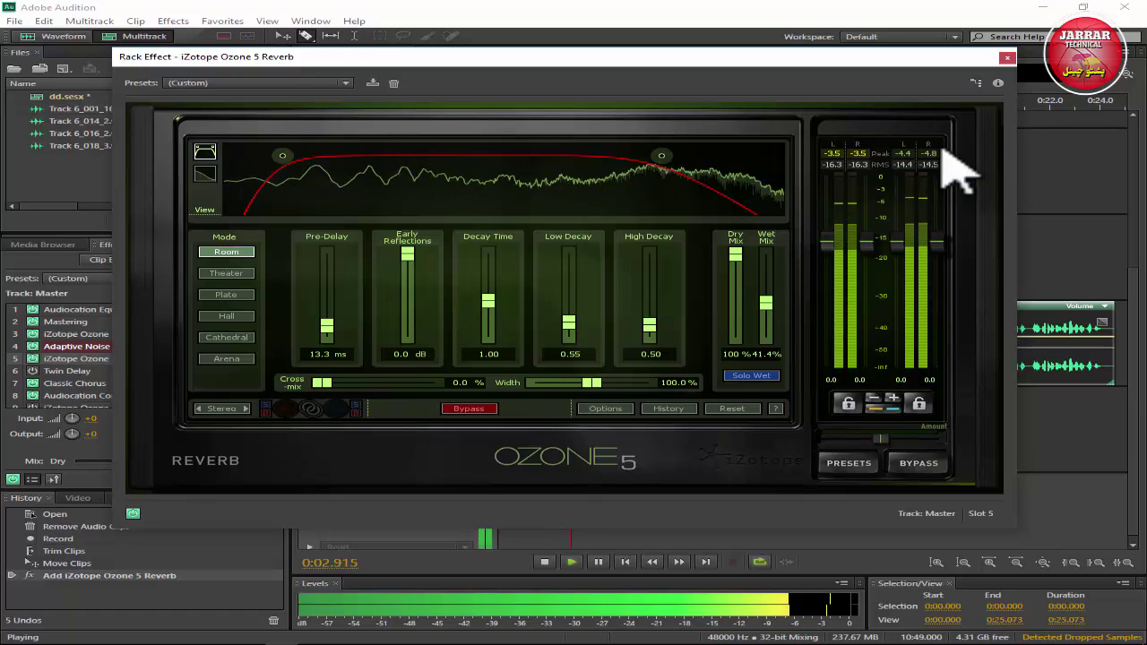
click(1007, 57)
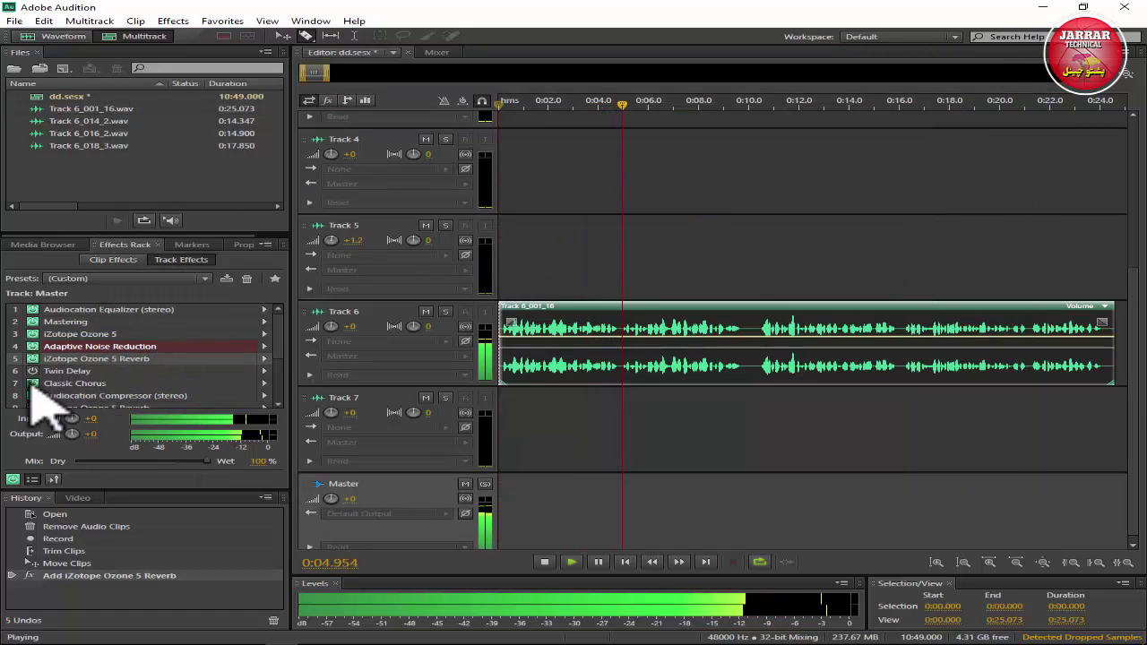
- Switch off Classic Chorus on the Master track and adjust the output of Audiocation Compressor in slot 8 to 4.59 dB
click(39, 396)
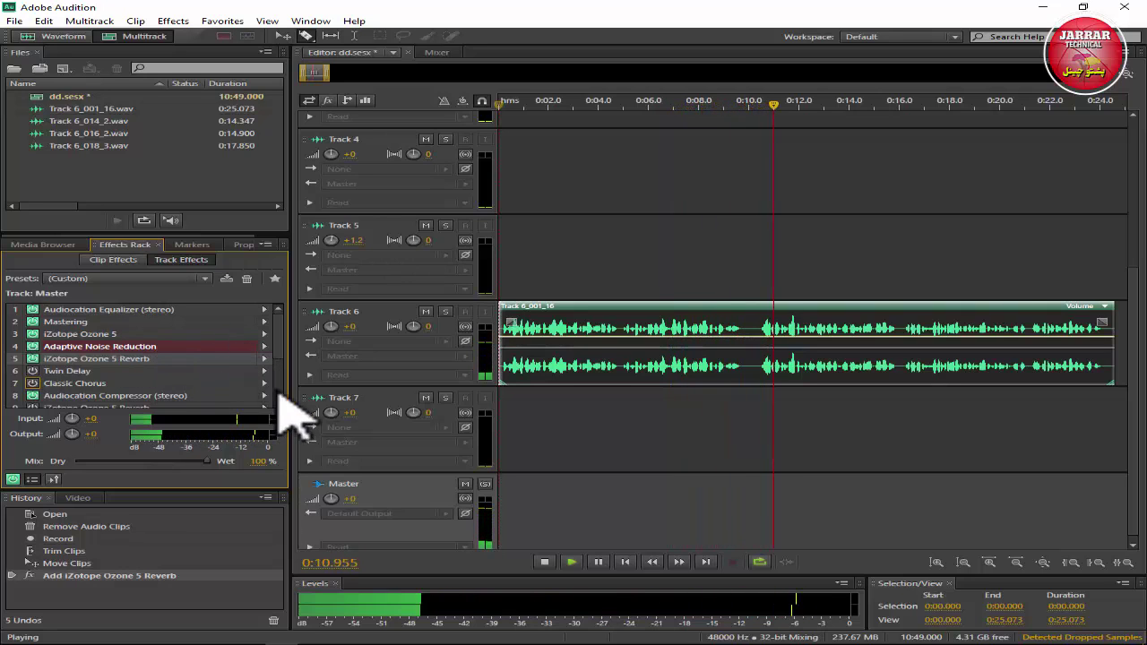
scroll(279, 381, down, 1)
double_click(161, 363)
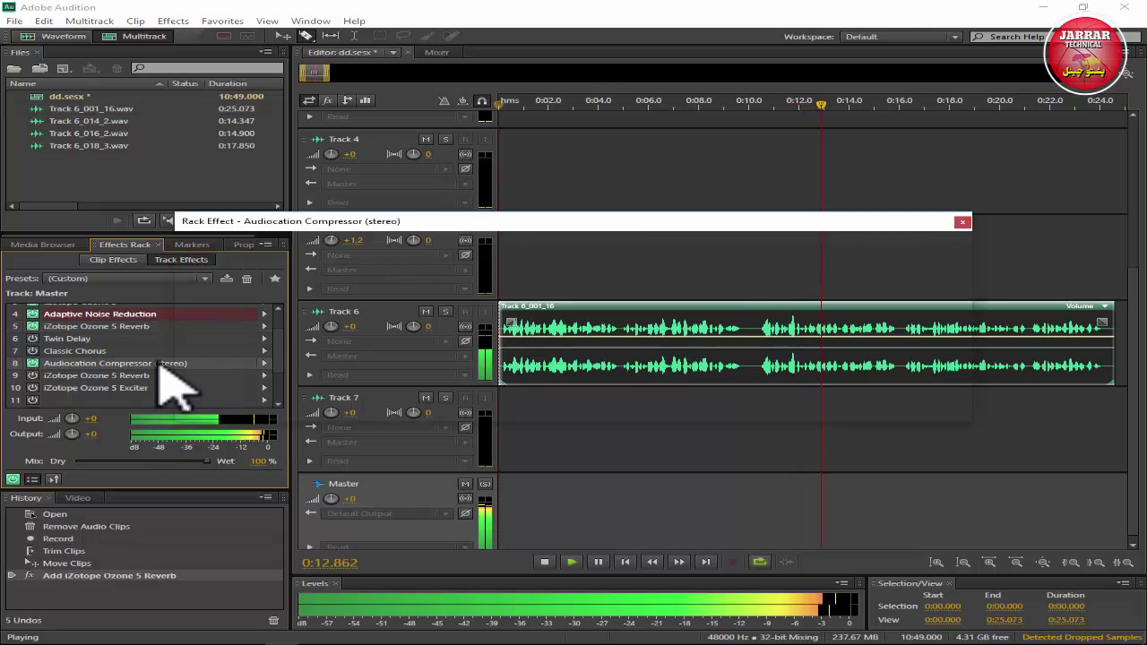
drag(581, 298, 643, 287)
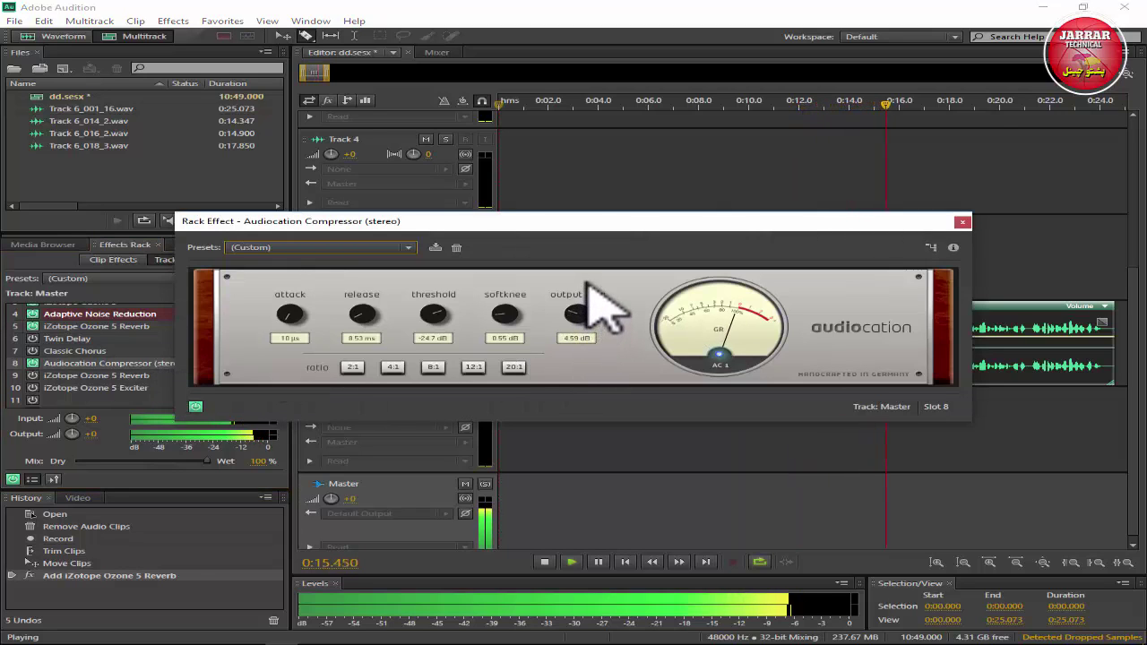
click(962, 222)
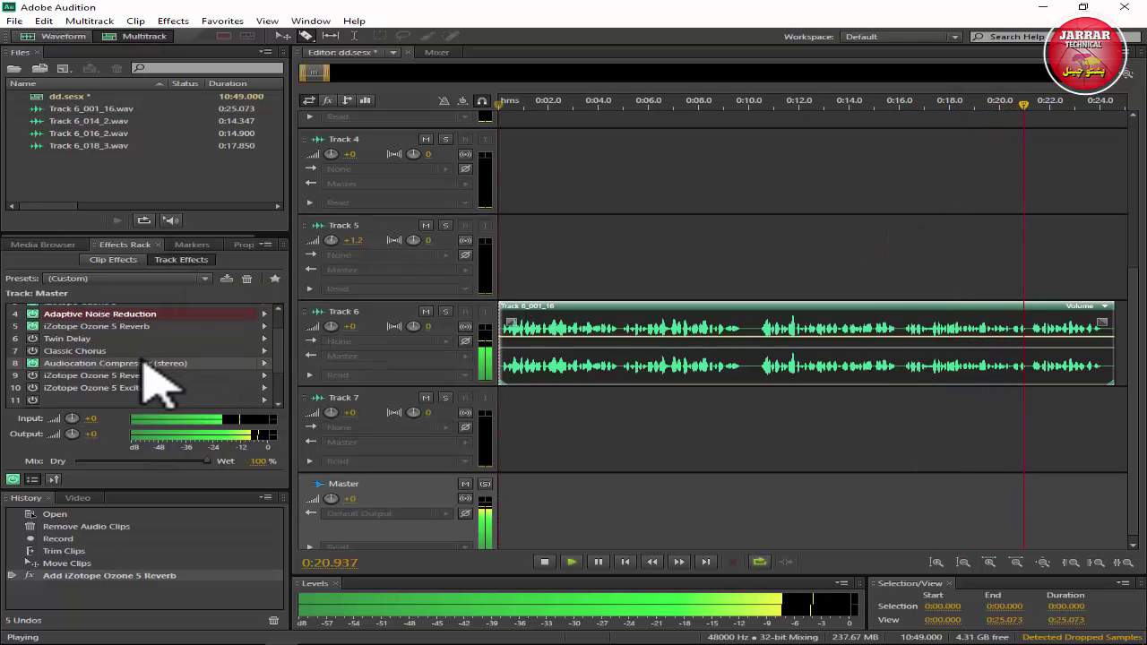
- Stop playback, reopen iZotope Ozone 5 Reverb from slot 5 of the Master rack, and play the session again
click(544, 562)
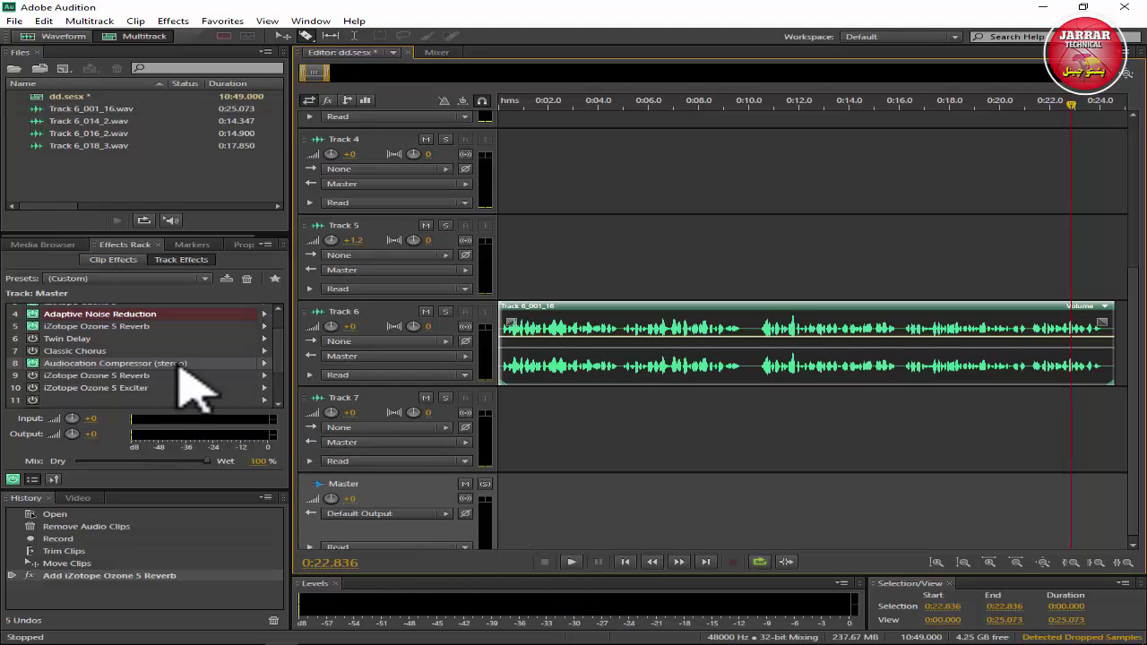
click(148, 331)
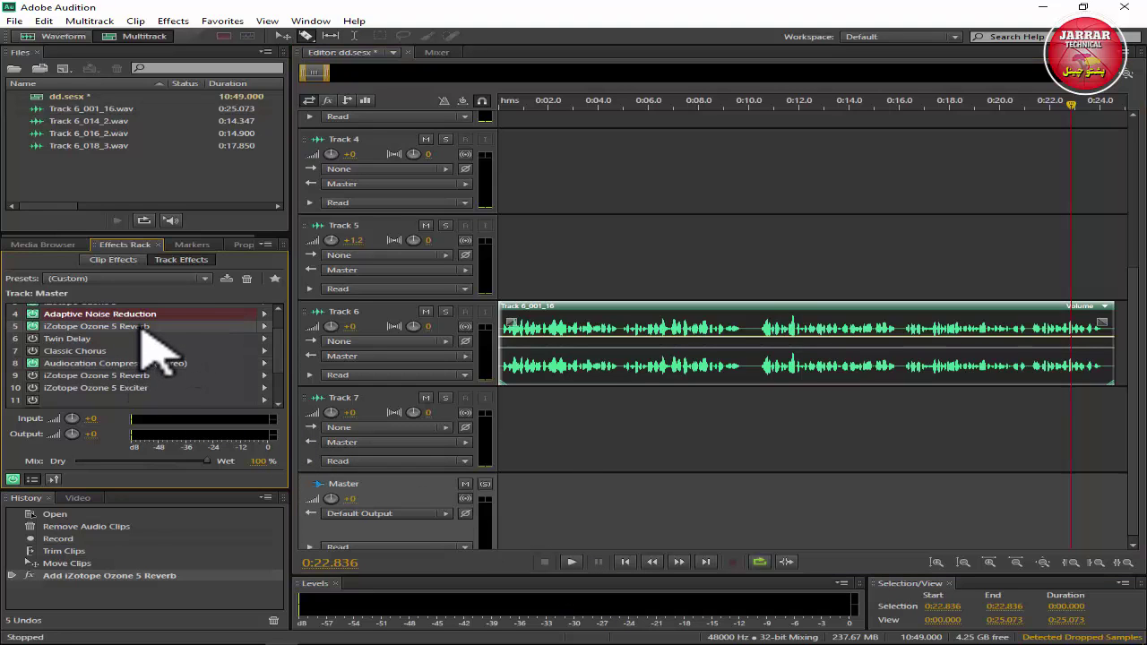
double_click(150, 326)
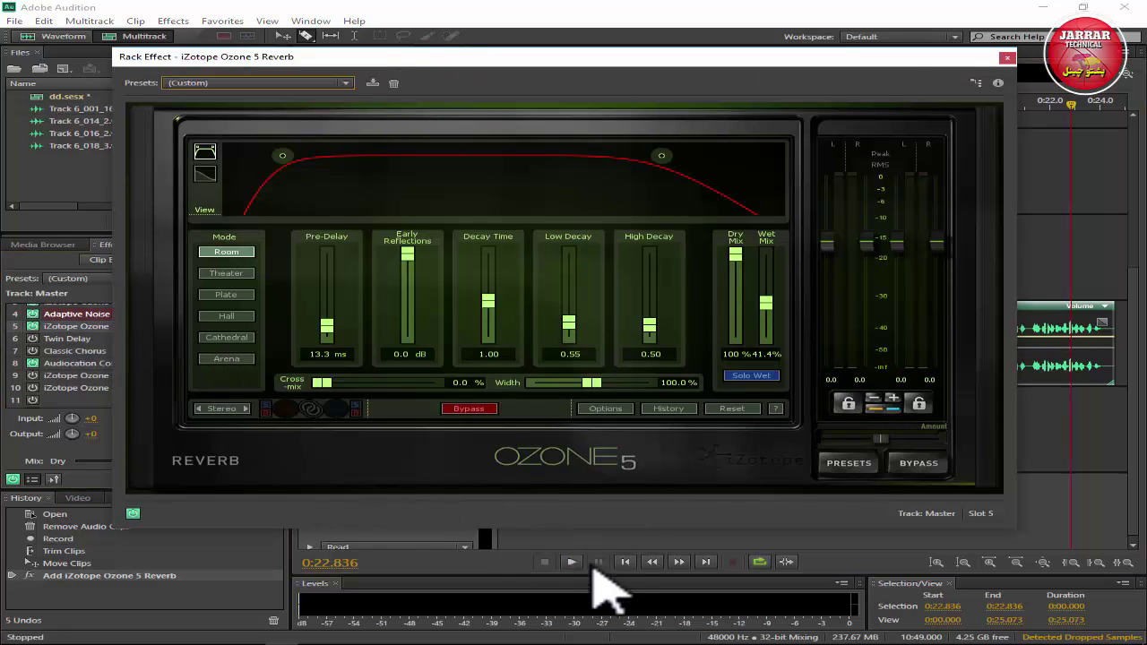
click(571, 562)
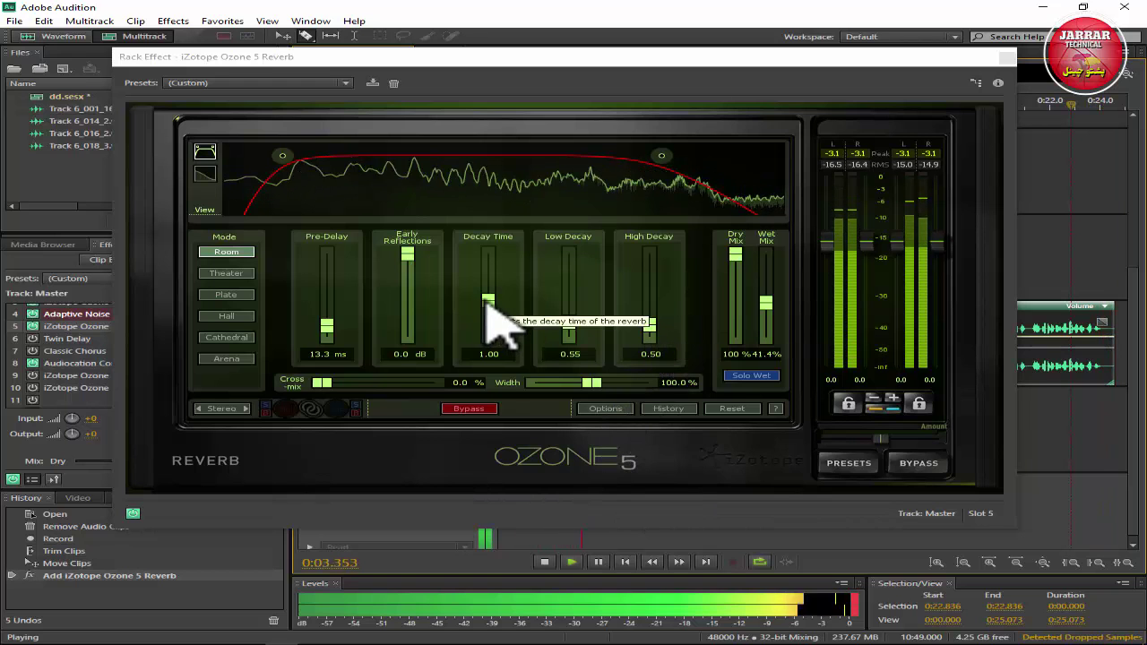
- Set the reverb's decay time to 1.06 and its wet mix to 55.5% while the recording plays
mouse_move(488, 301)
mouse_down()
mouse_move(488, 267)
mouse_move(489, 326)
mouse_move(489, 307)
mouse_up()
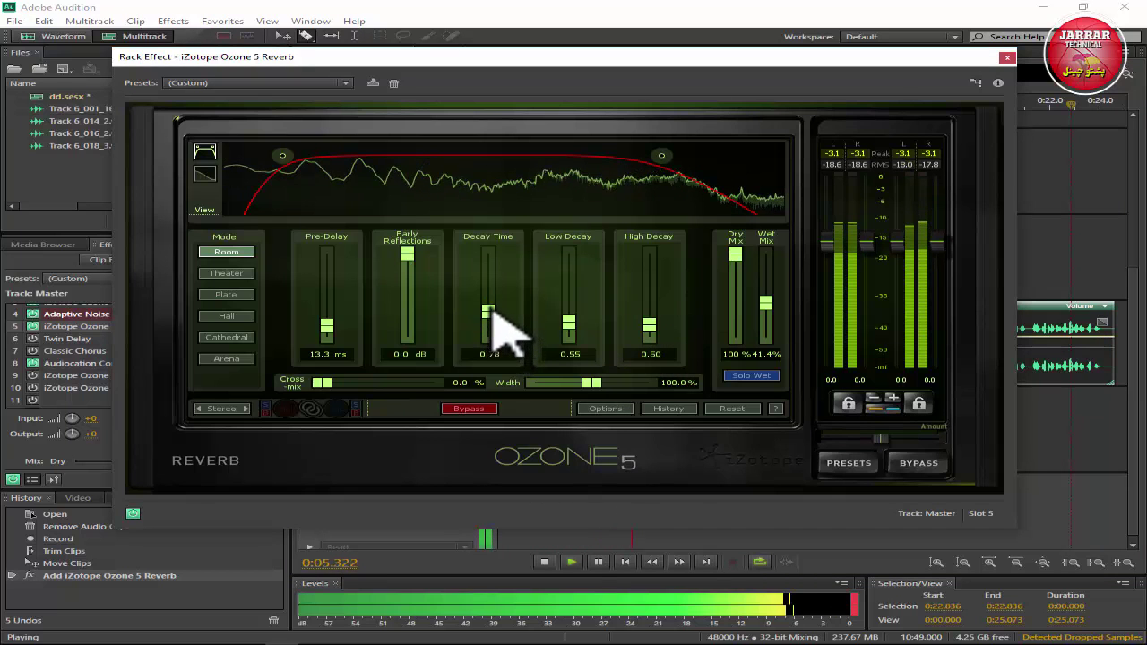
drag(766, 303, 766, 287)
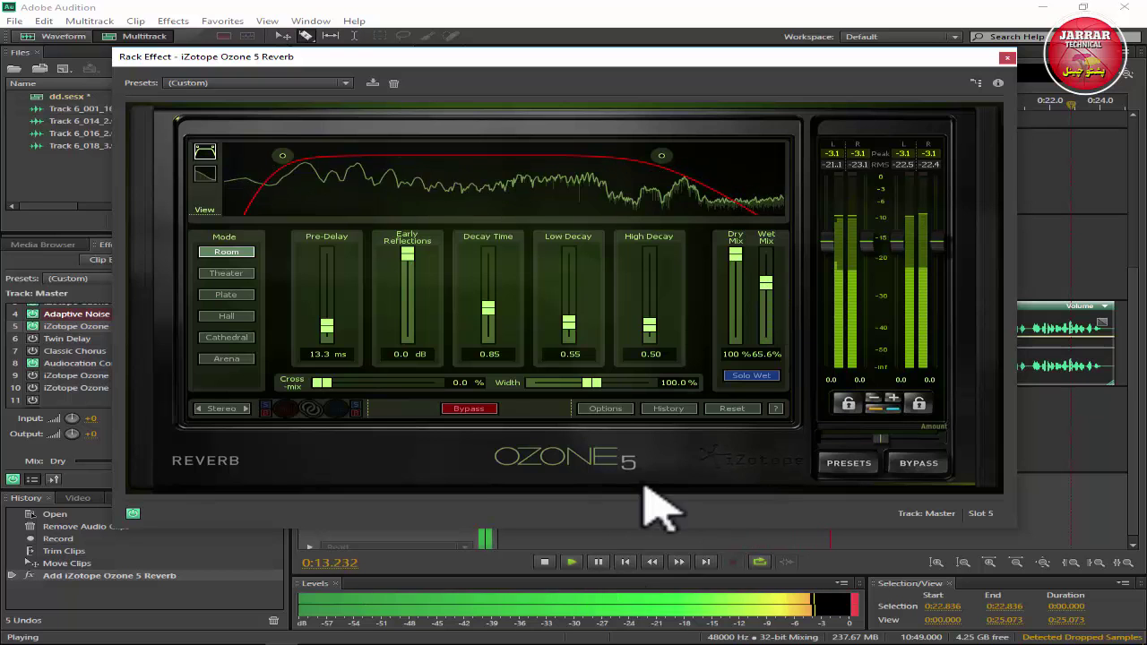
drag(765, 285, 768, 295)
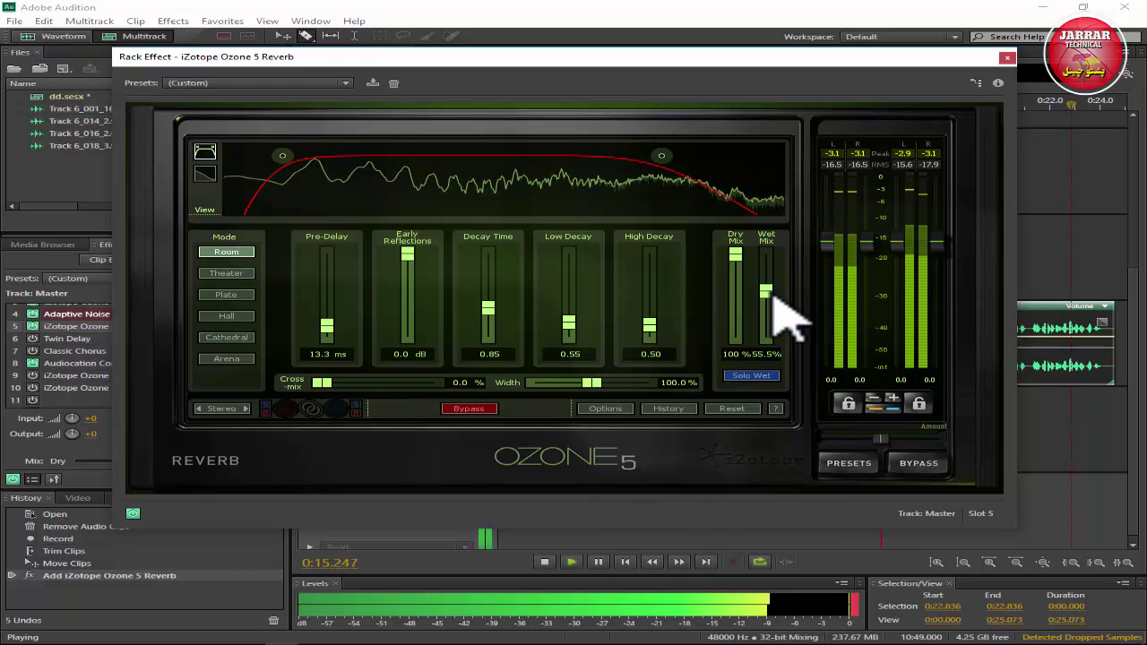
drag(495, 314, 495, 299)
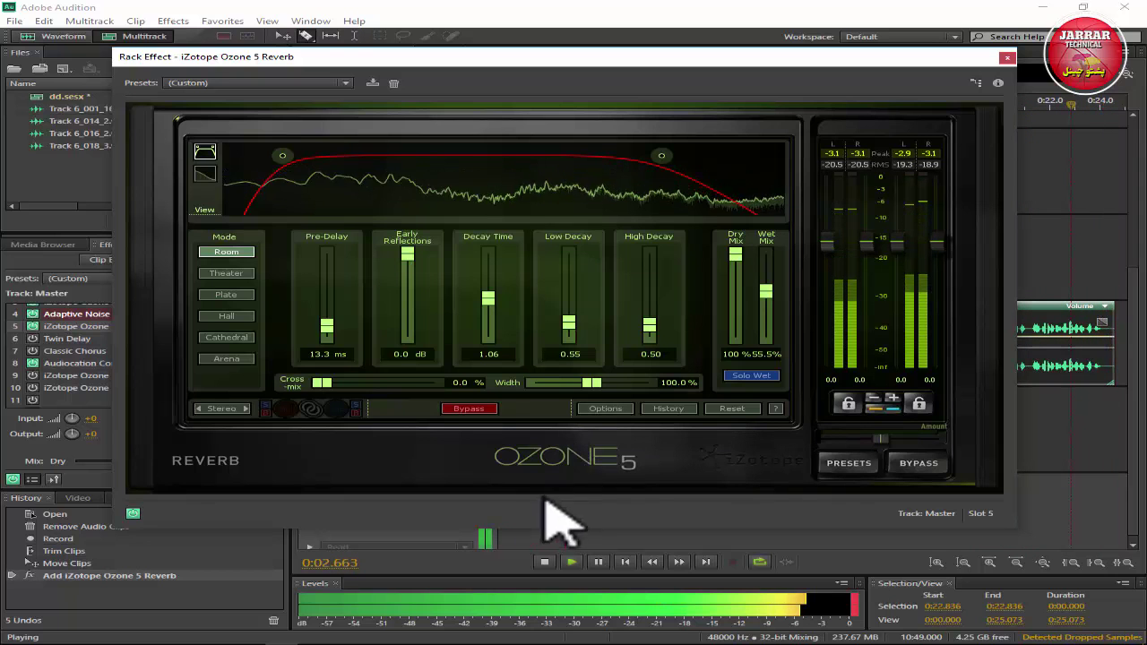
- Stop playback, close the Ozone 5 Reverb window, and return the playhead to time zero
click(544, 562)
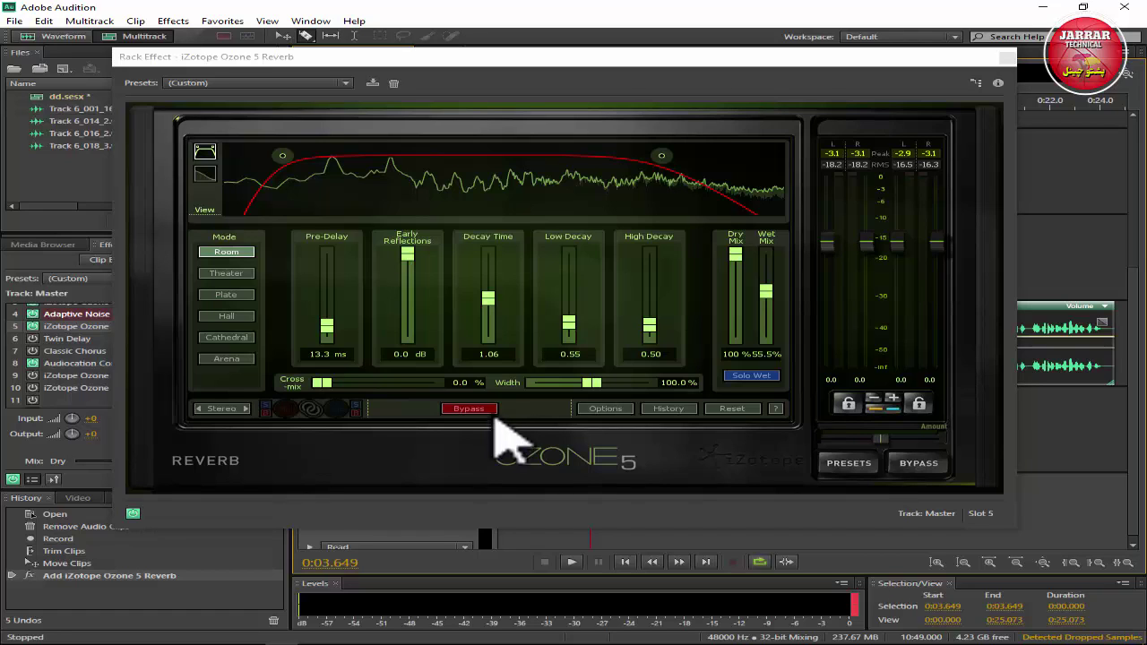
click(1006, 59)
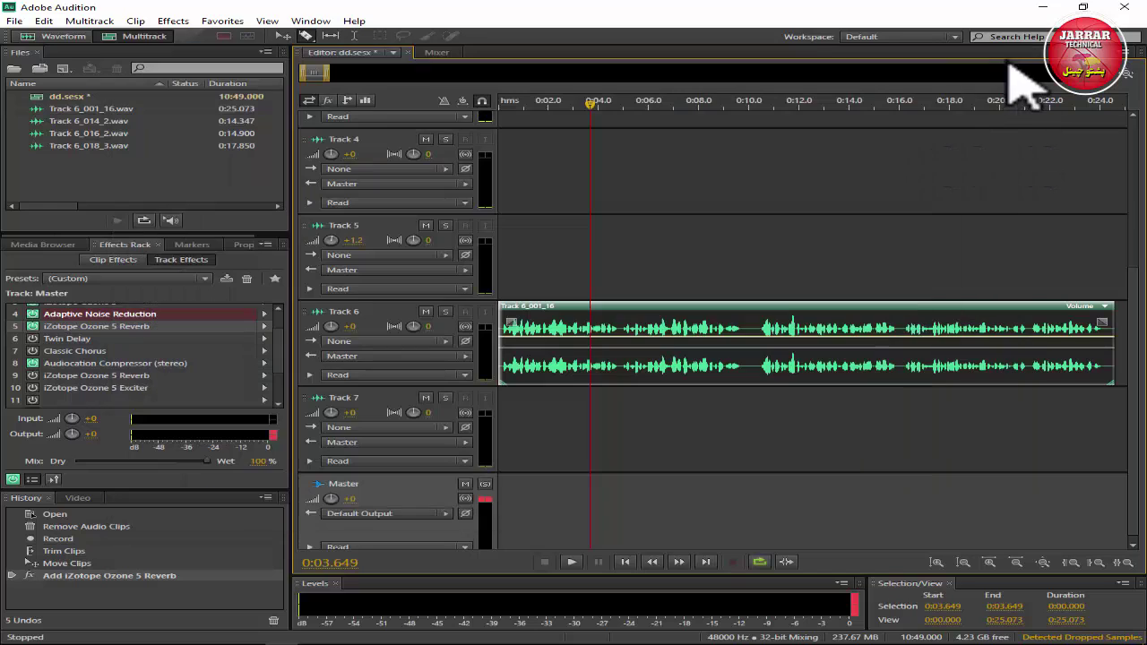
drag(594, 103, 537, 261)
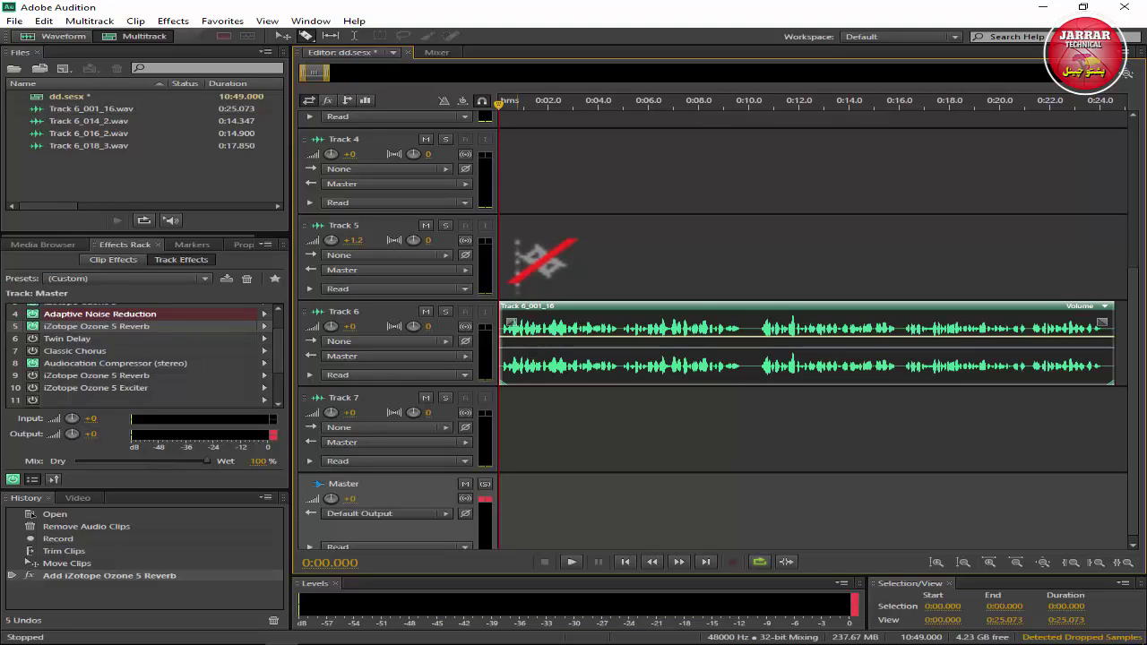
drag(518, 244, 453, 100)
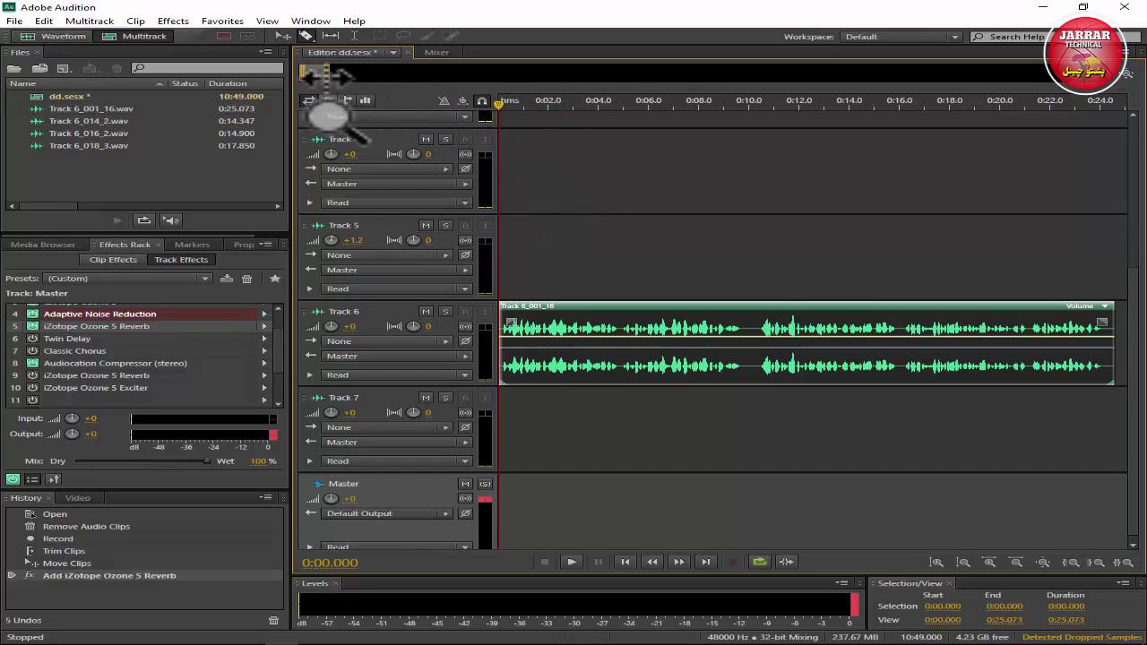
- Switch on Classic Chorus and Twin Delay on the Master track, play the session, and enable iZotope Ozone 5 Exciter in slot 10
scroll(347, 74, up, 1)
mouse_move(345, 73)
mouse_down()
mouse_move(377, 73)
mouse_move(328, 74)
mouse_up()
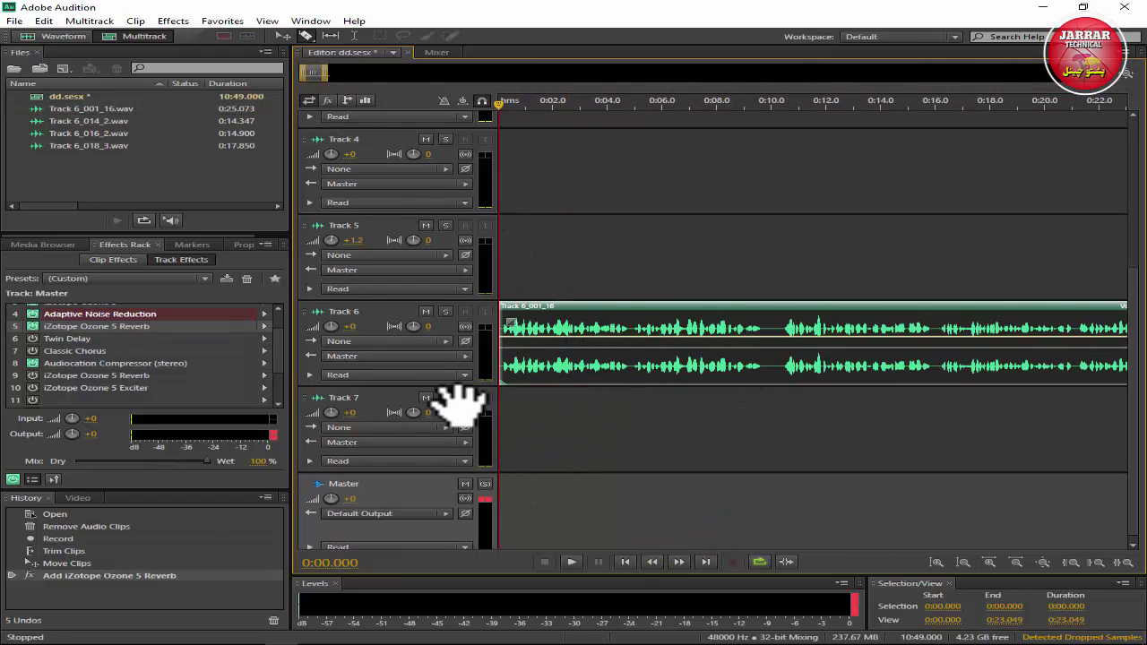
drag(45, 359, 561, 574)
click(32, 350)
click(33, 339)
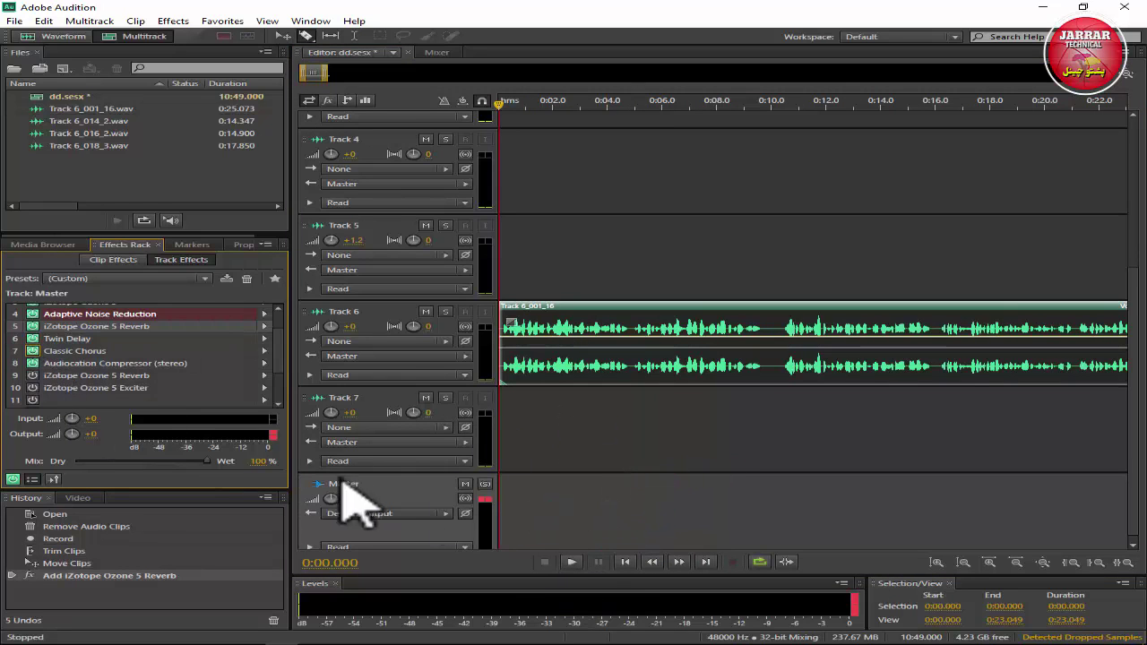
click(571, 562)
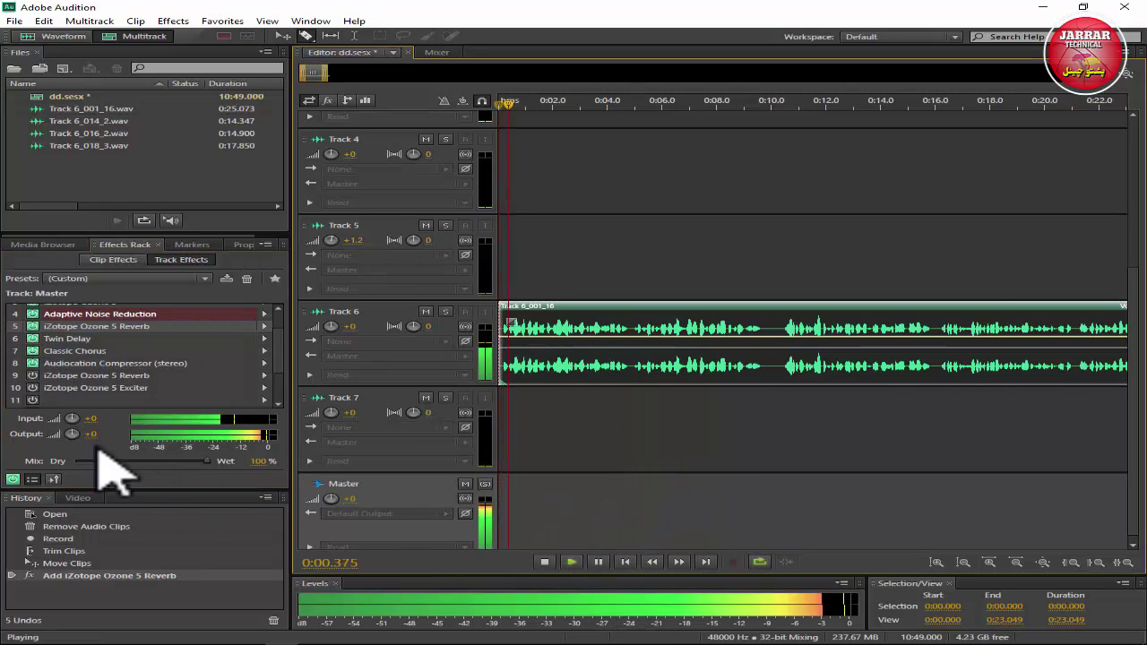
click(32, 387)
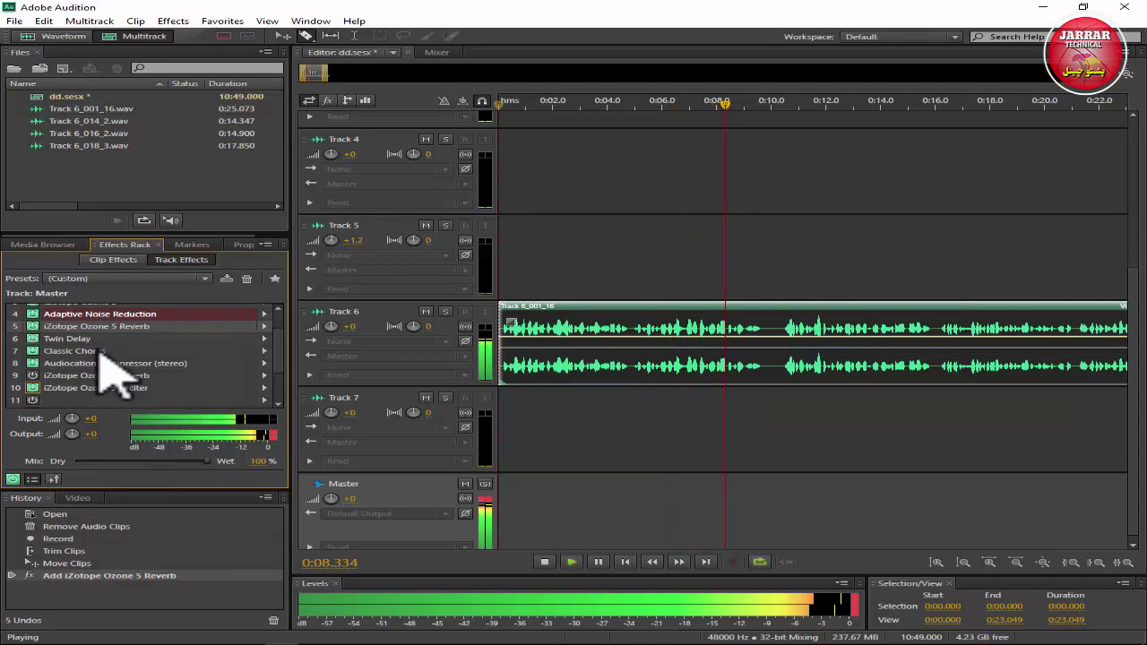
- Review the Classic Chorus settings in slot 7 during playback, close its window, and stop the session
double_click(34, 351)
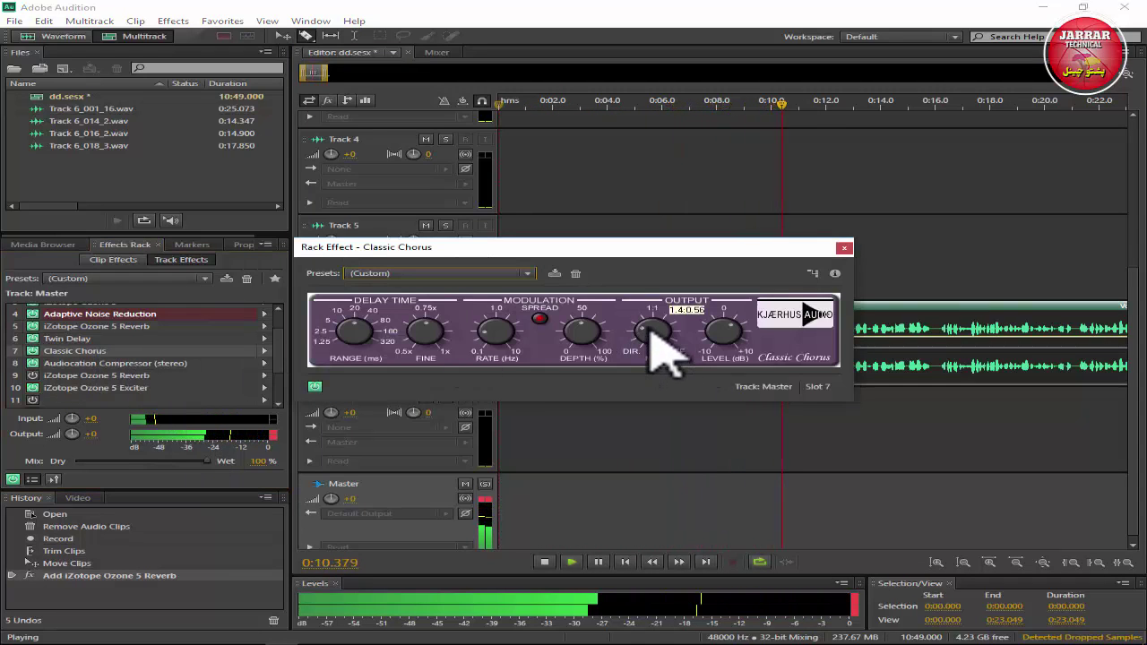
mouse_move(500, 339)
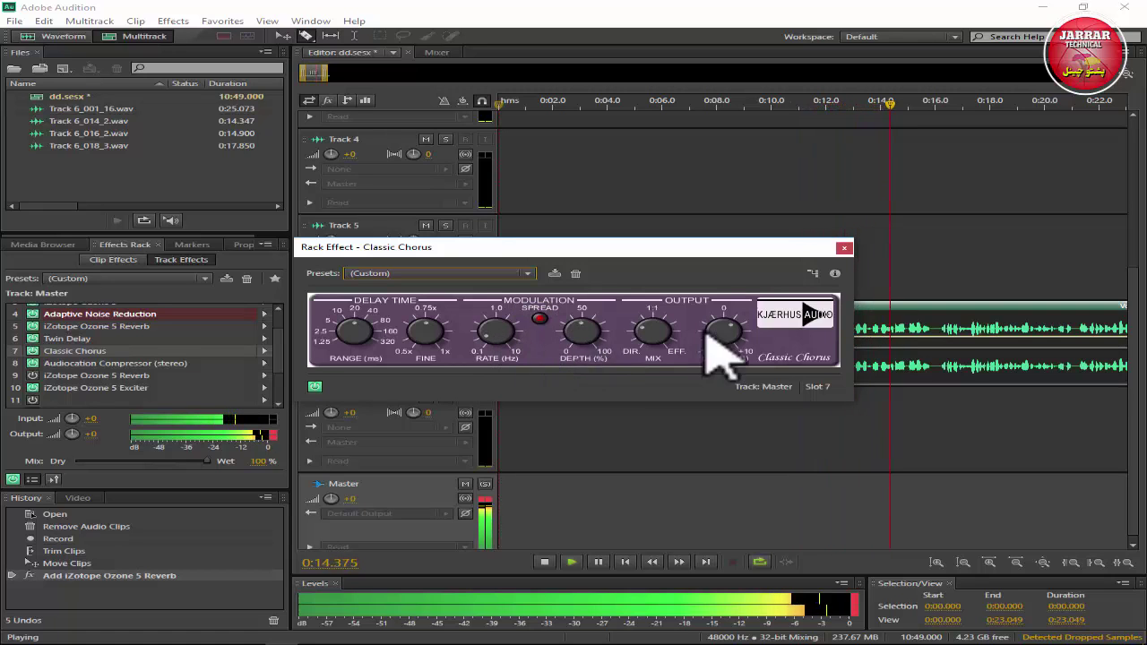
click(844, 247)
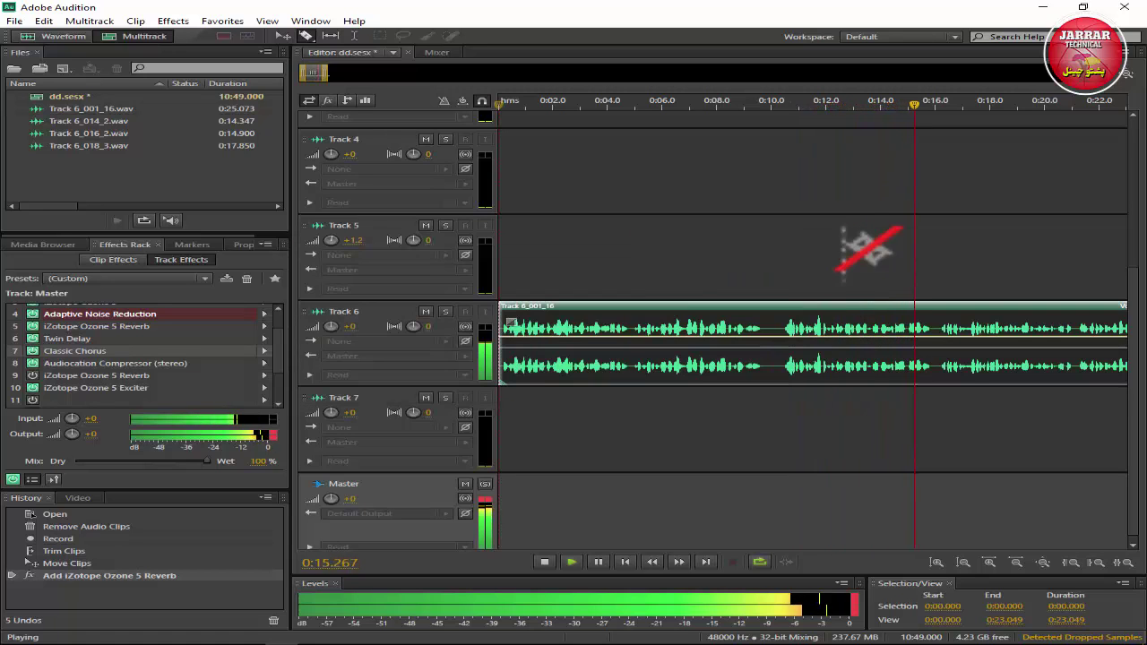
click(538, 565)
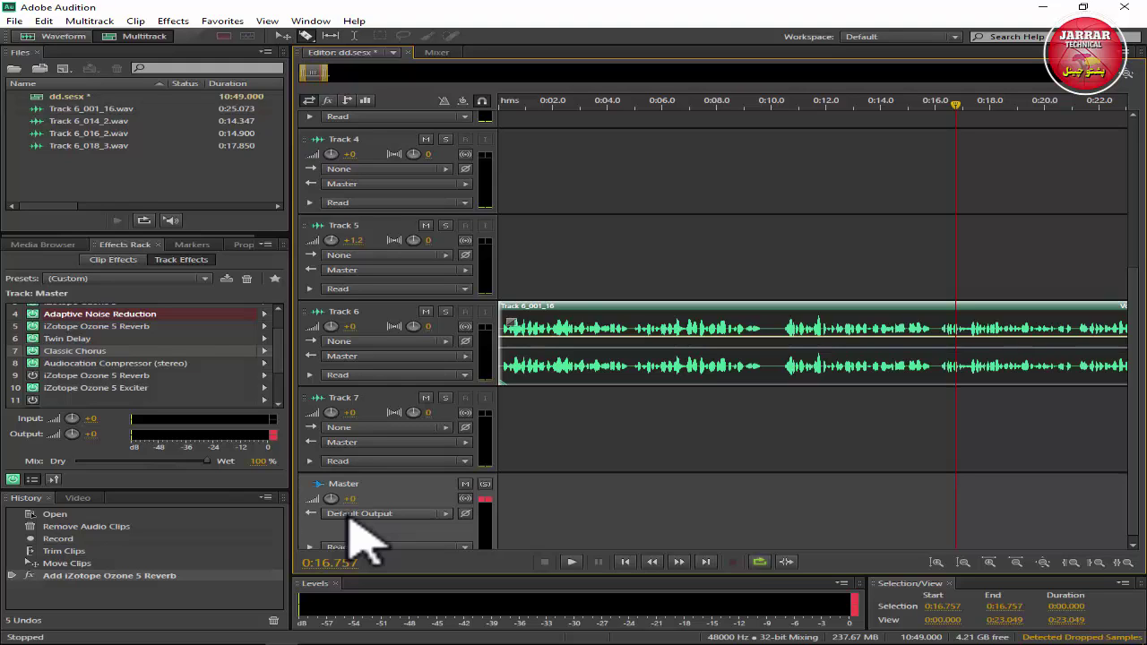
- Switch off Twin Delay on the Master track and play the session again from time zero
click(32, 339)
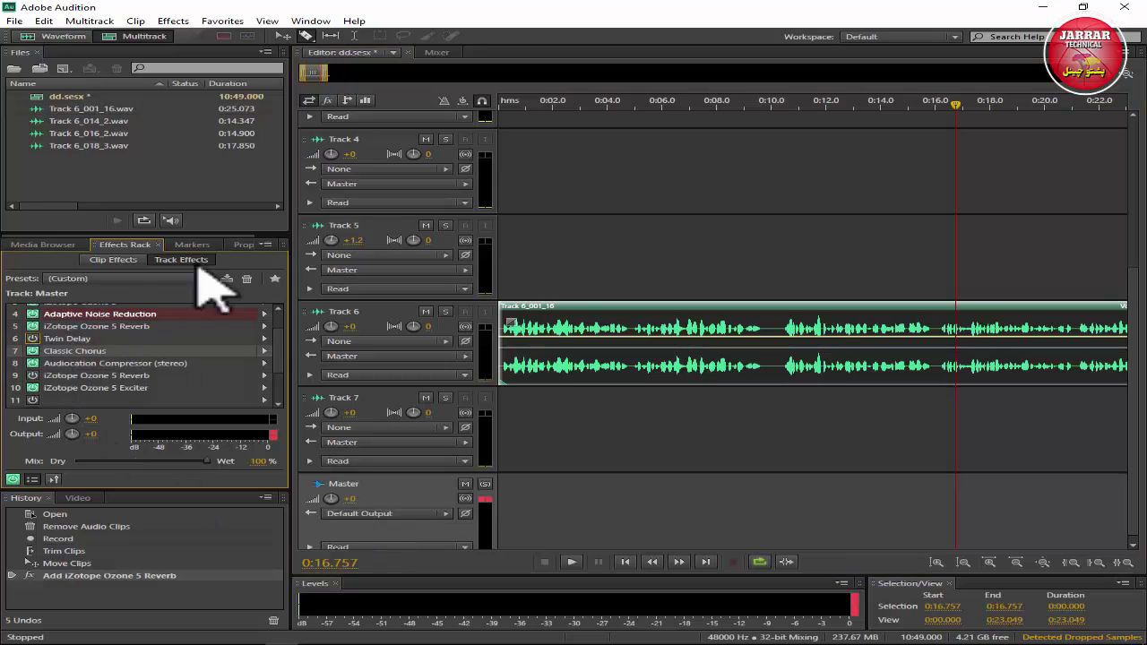
drag(577, 107, 469, 105)
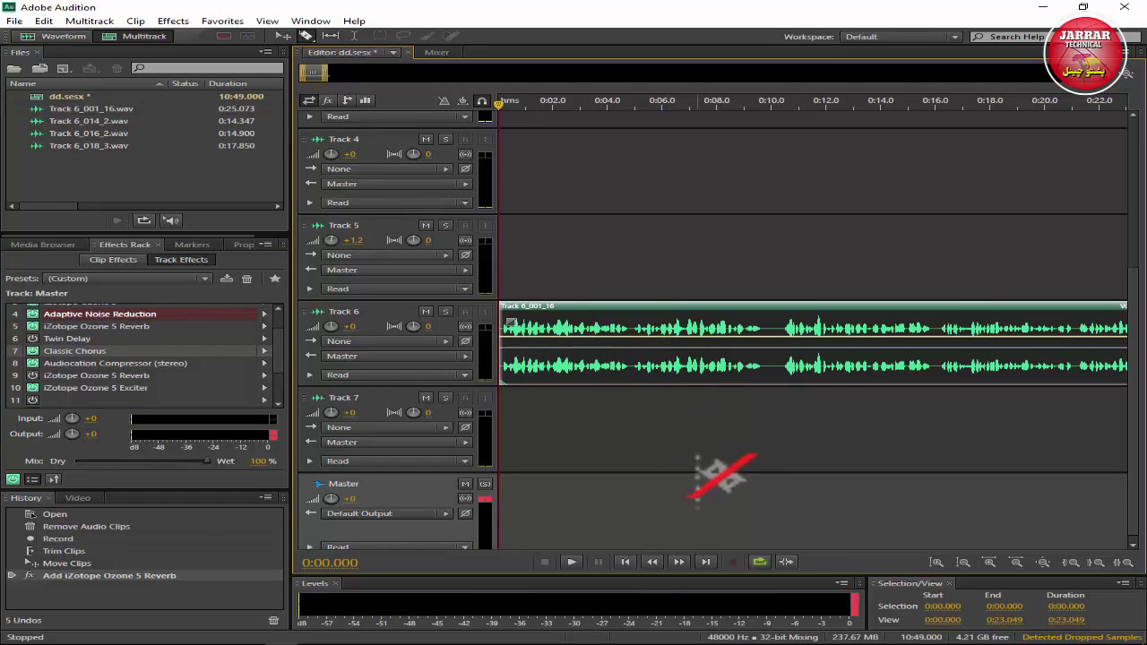
click(572, 562)
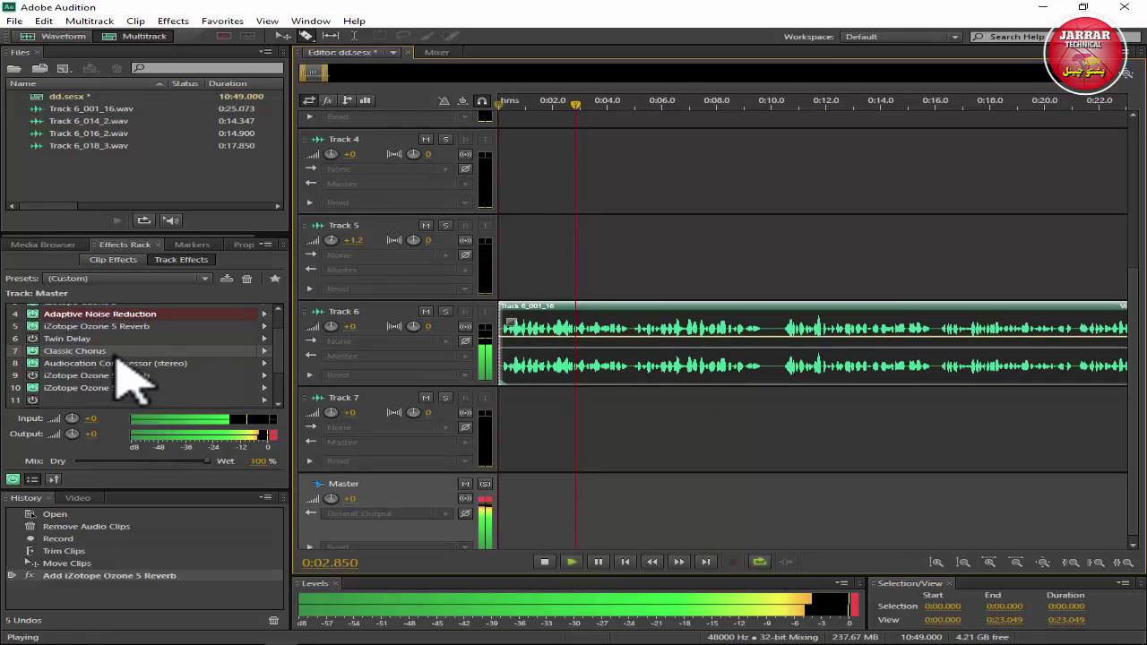
- Open iZotope Ozone 5 Reverb from slot 5 of the Master rack and set its wet mix to 39.8%
click(99, 328)
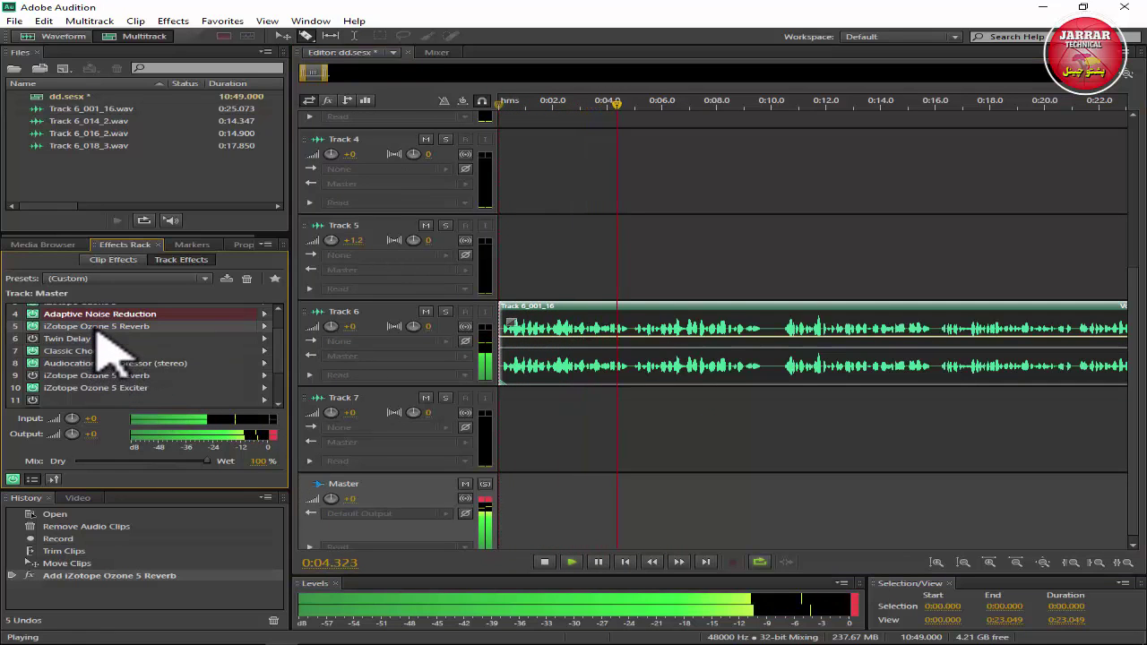
double_click(97, 328)
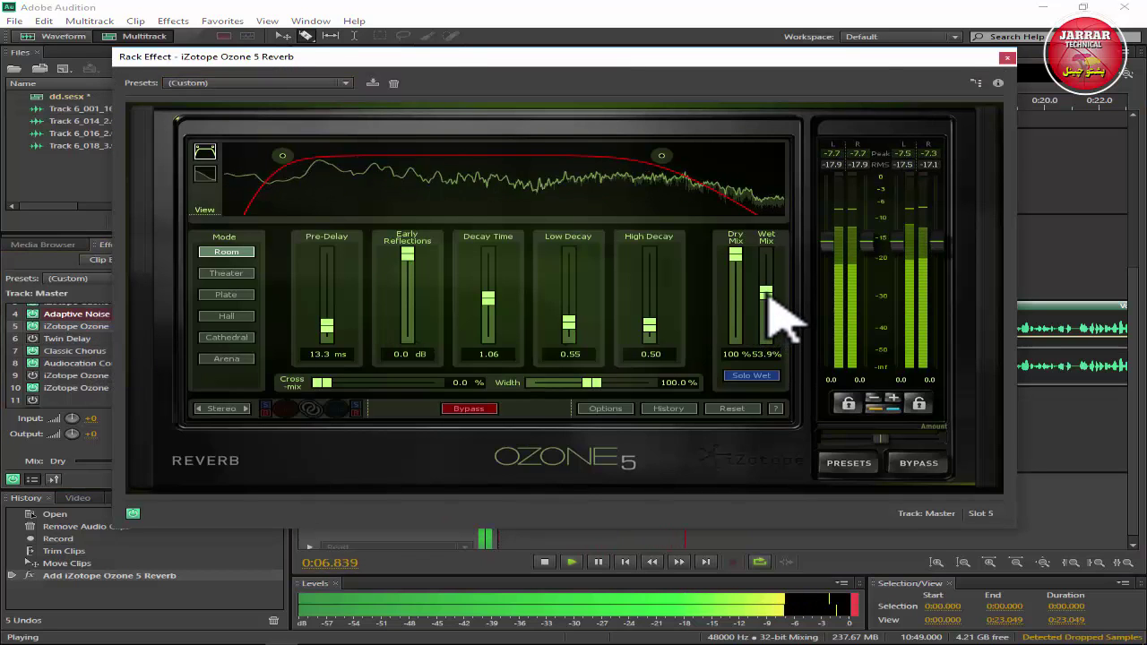
drag(768, 294, 766, 306)
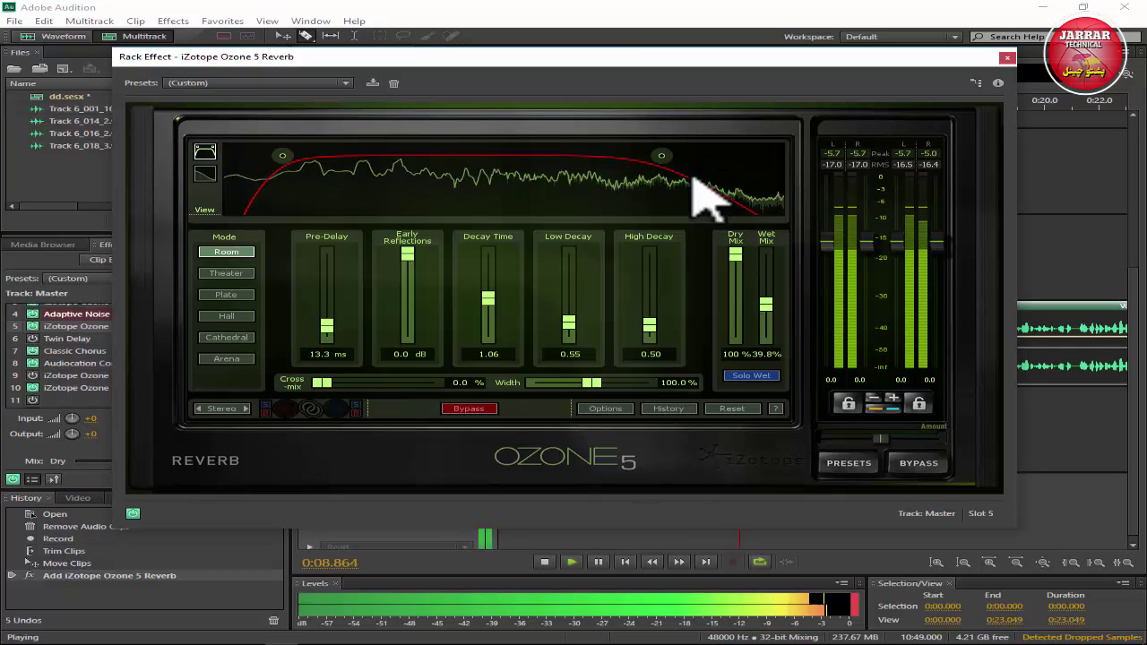
- Set the reverb filter's high node to 18648 Hz and its low node to 319 Hz, close the effect window, and stop playback
drag(662, 156, 776, 155)
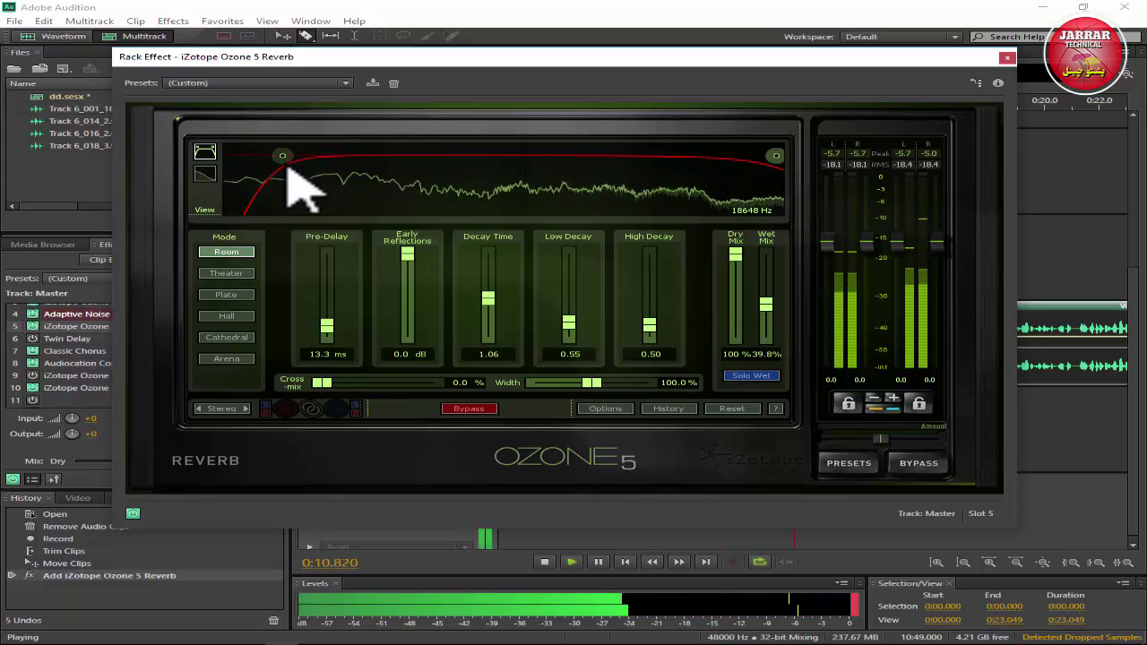
drag(287, 168, 314, 177)
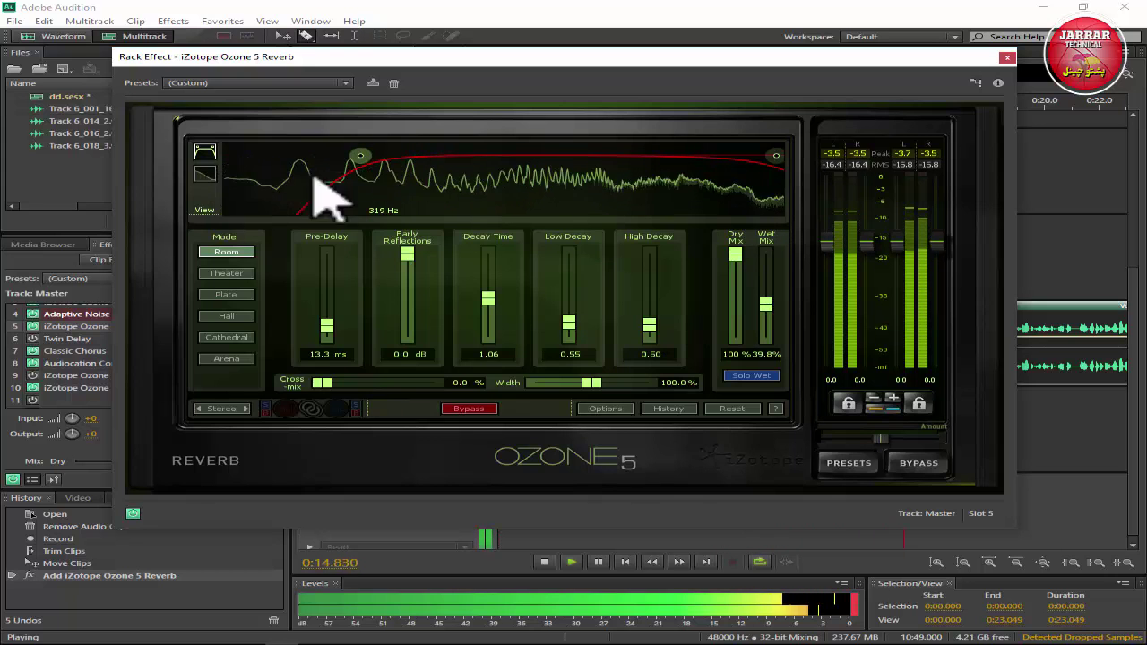
click(584, 159)
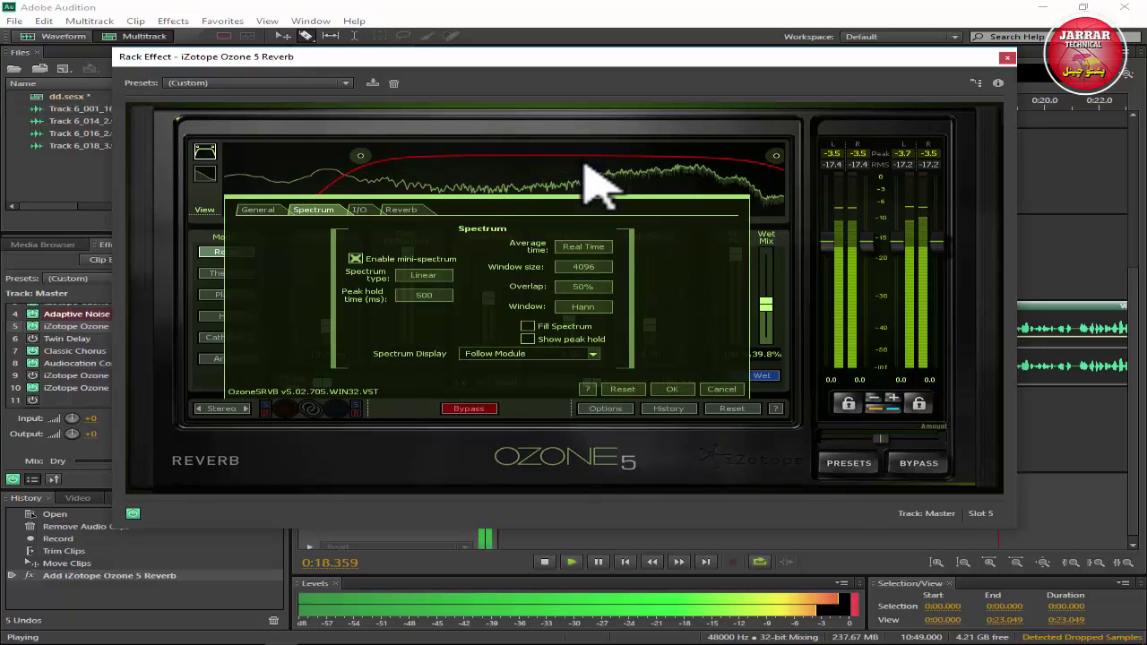
click(1006, 58)
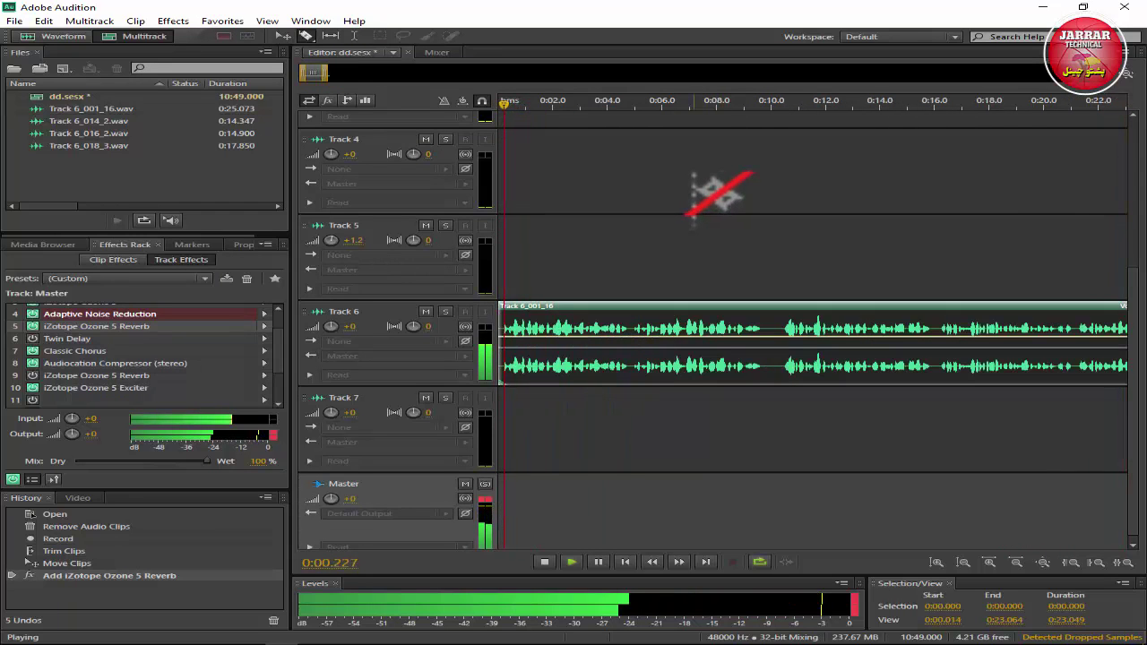
click(546, 564)
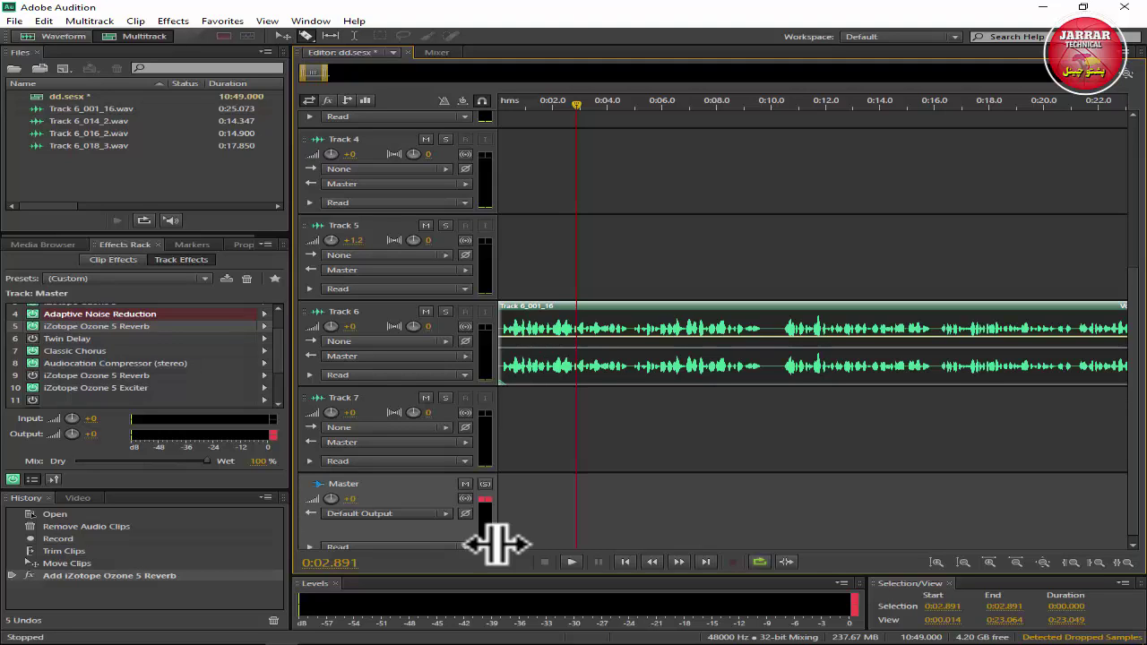
click(370, 638)
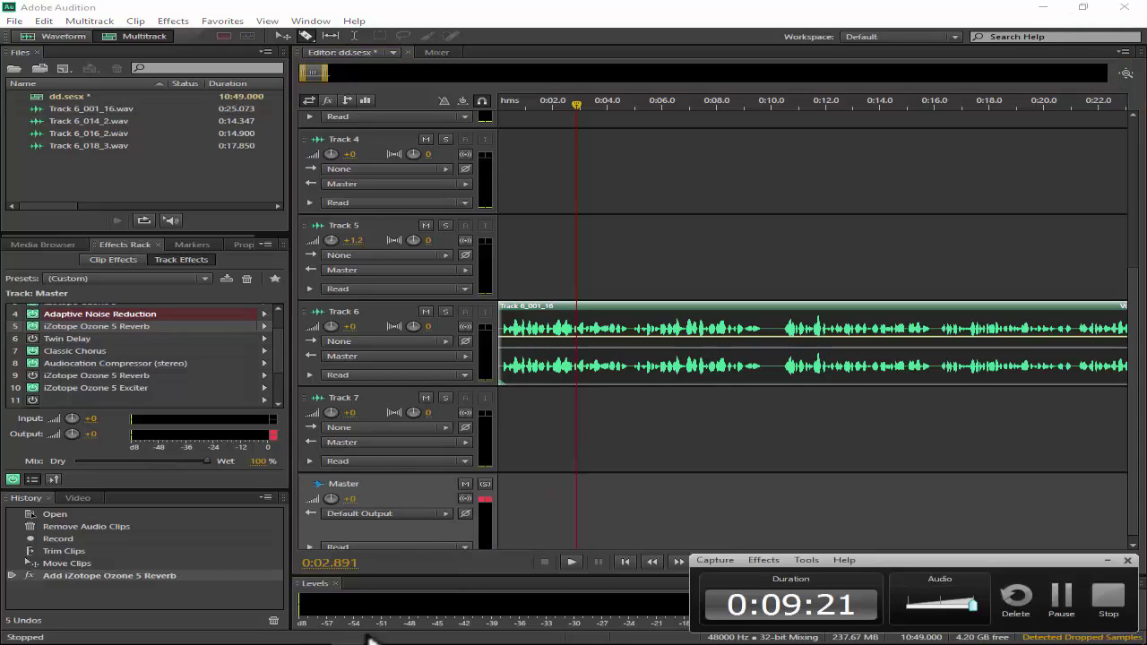